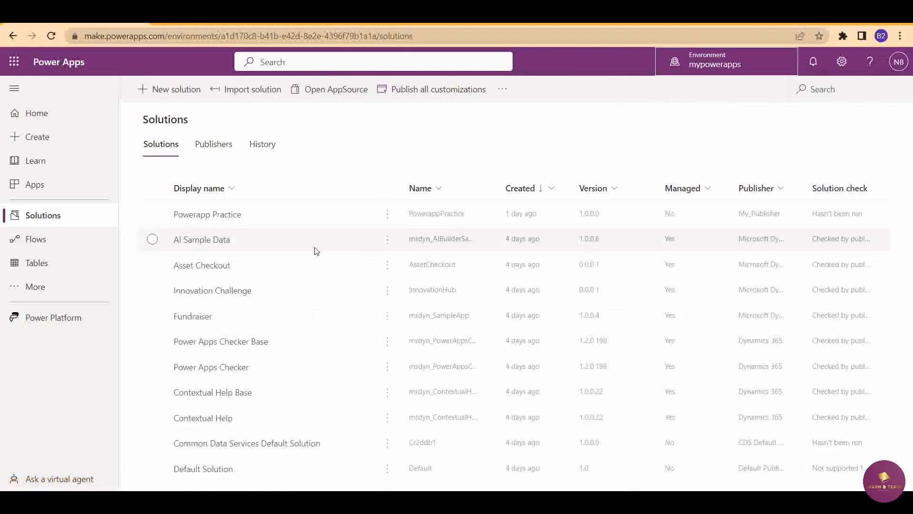
Step: Open the Powerapp Practice solution and cancel the blank canvas app dialog without creating an app
click(237, 219)
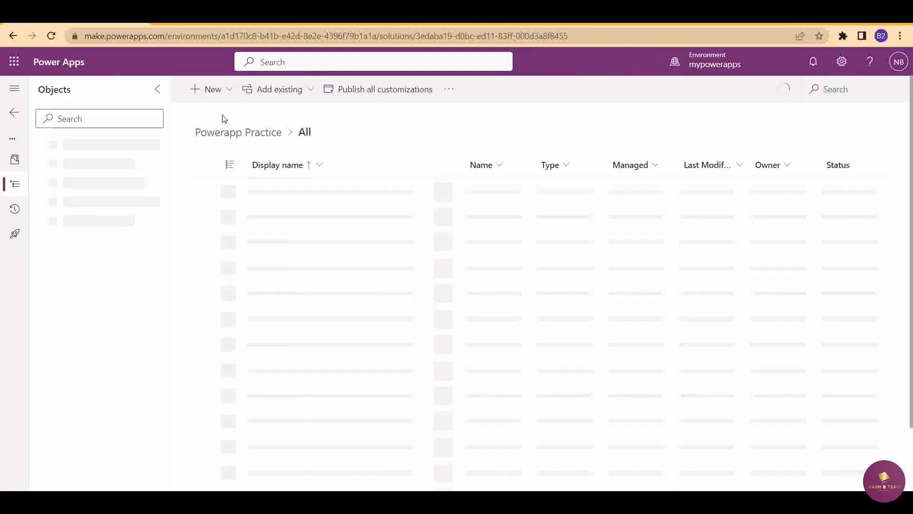
click(232, 90)
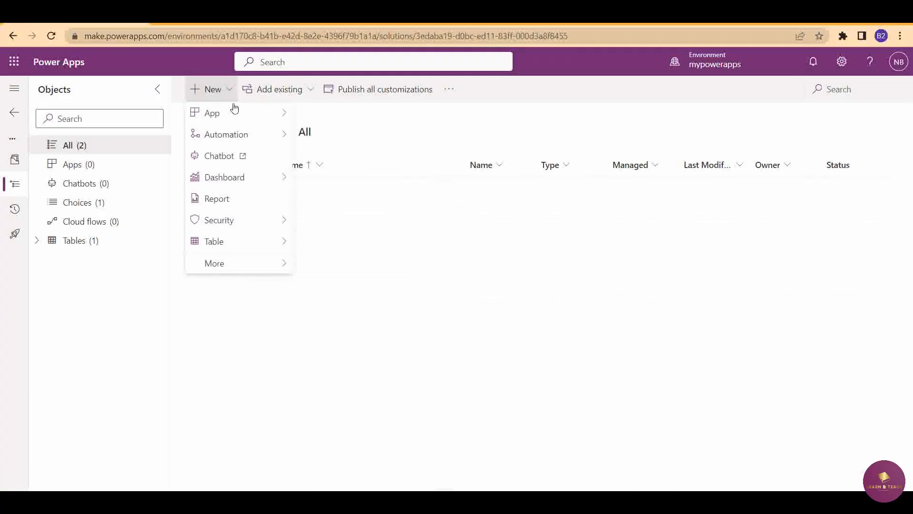
mouse_move(286, 115)
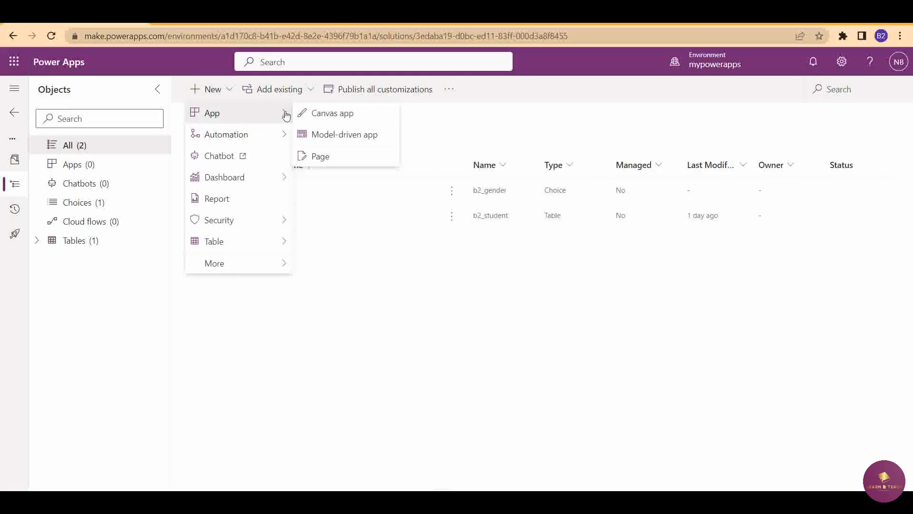
click(318, 113)
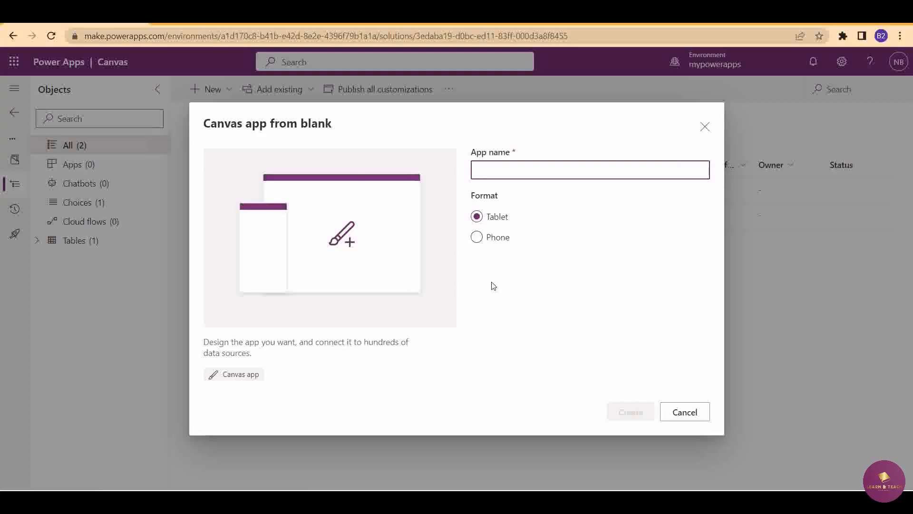
click(705, 126)
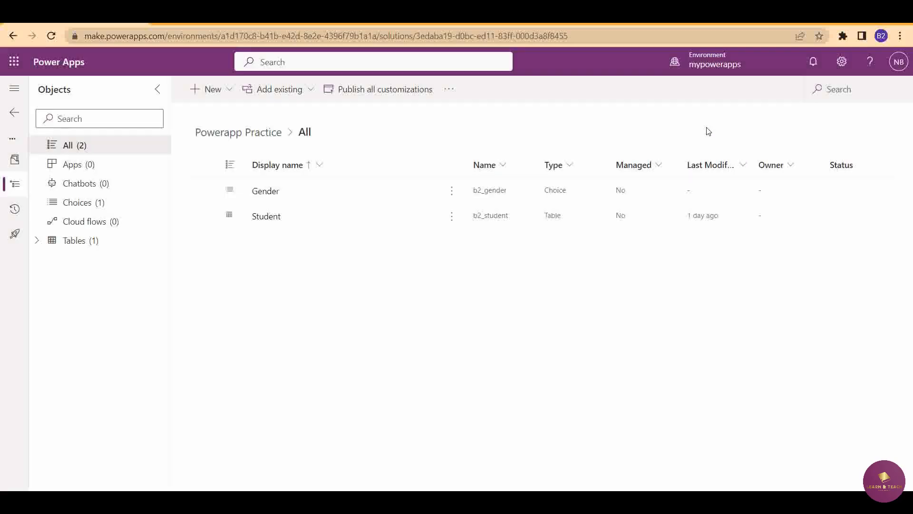
click(14, 113)
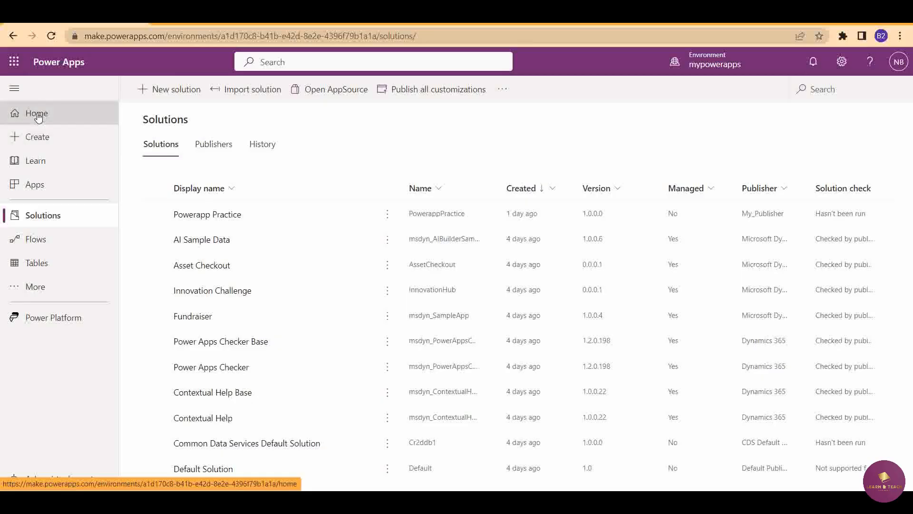
Step: From the Power Apps home page, start a new app from Dataverse data
click(36, 116)
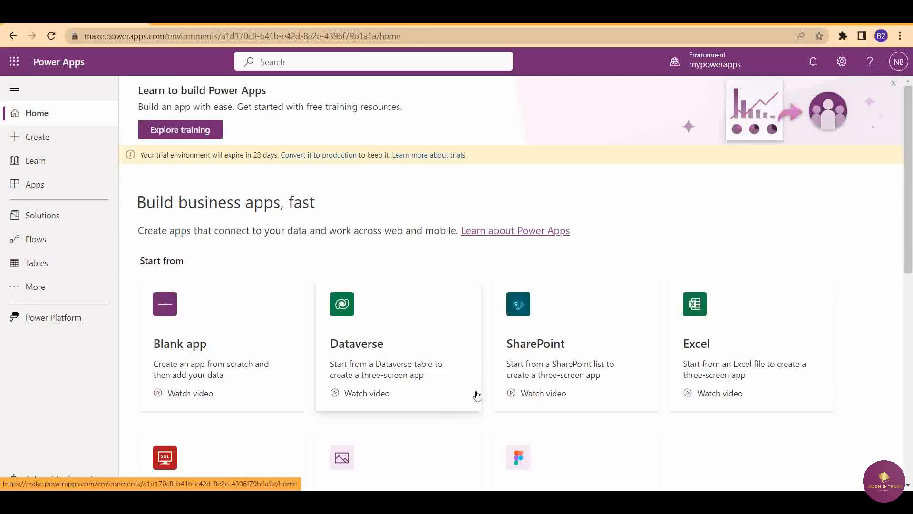
click(399, 334)
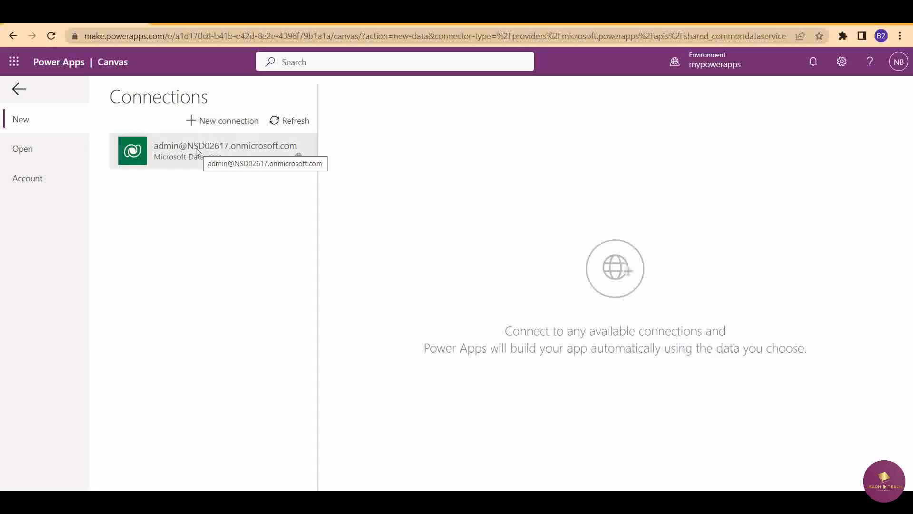
Step: Use the Dataverse connection, search 'stude' and build the app from the Students table
click(220, 157)
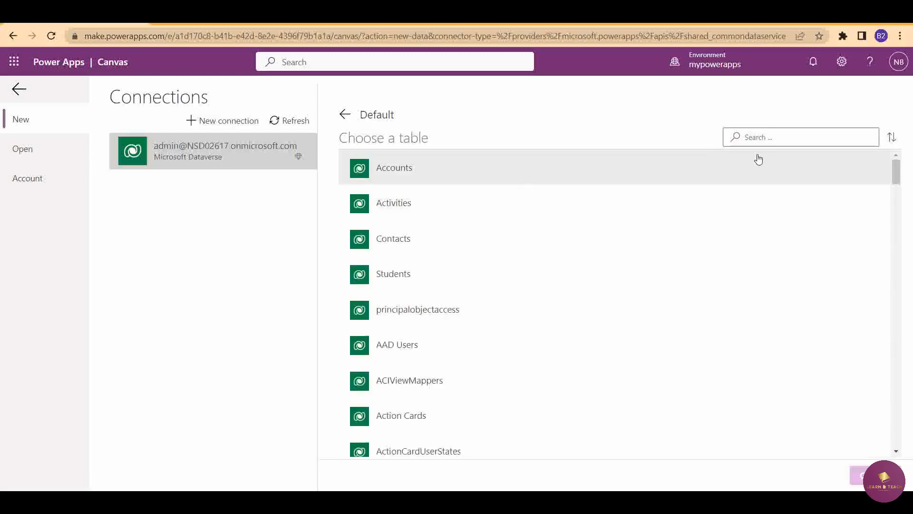
click(762, 137)
text(stude)
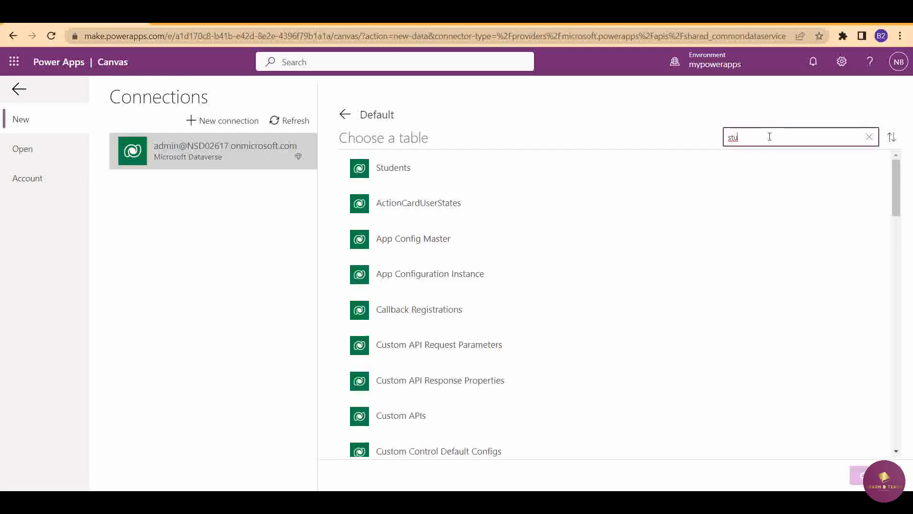
click(517, 181)
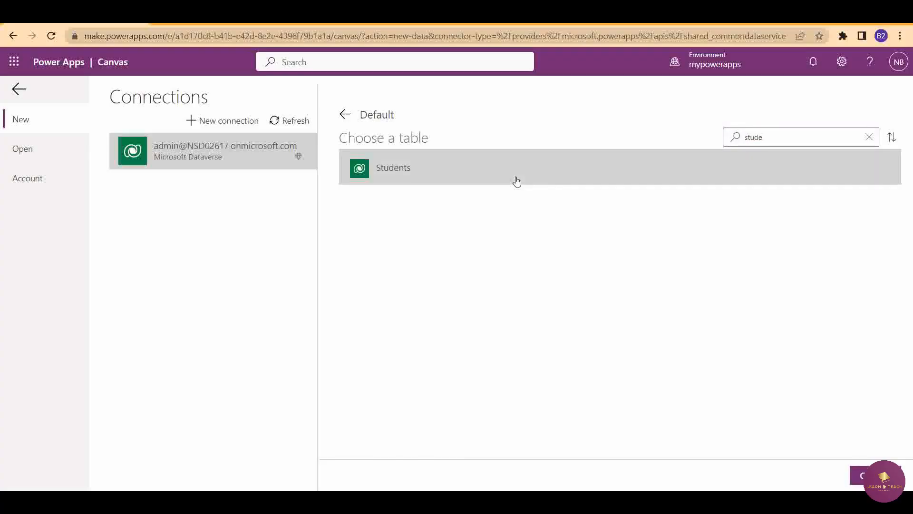
click(859, 475)
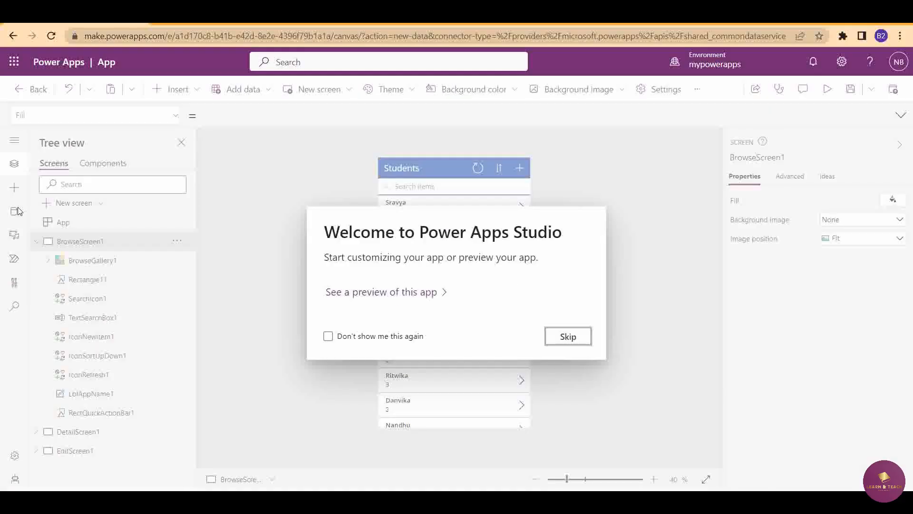
Step: Dismiss the welcome dialog and review the DetailScreen1 and EditScreen1 screens
click(584, 336)
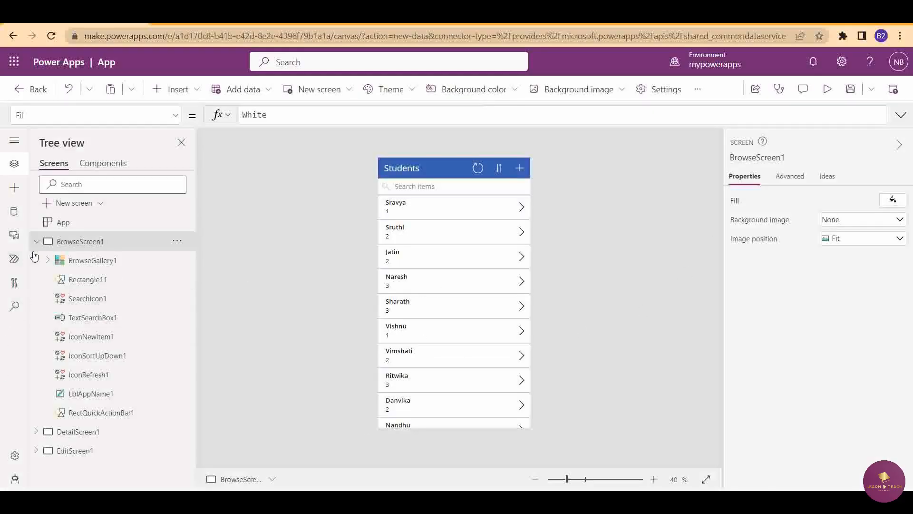
click(36, 244)
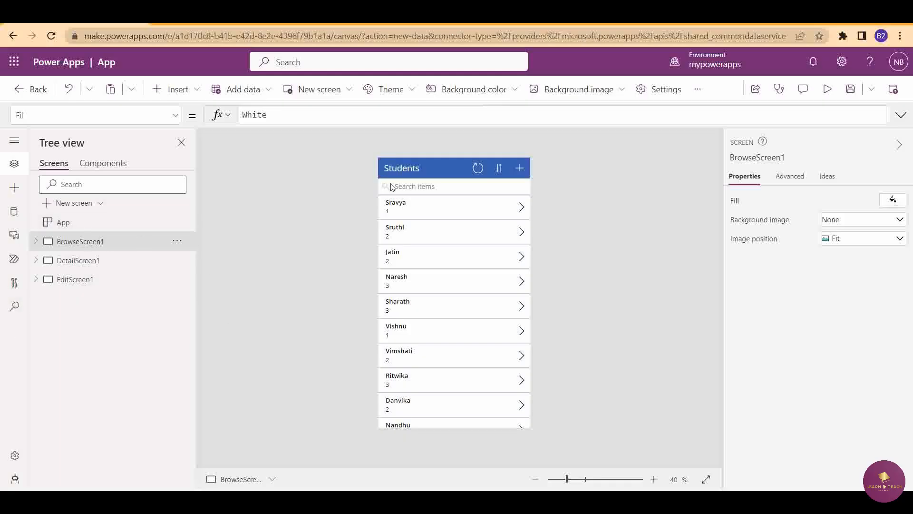
click(78, 262)
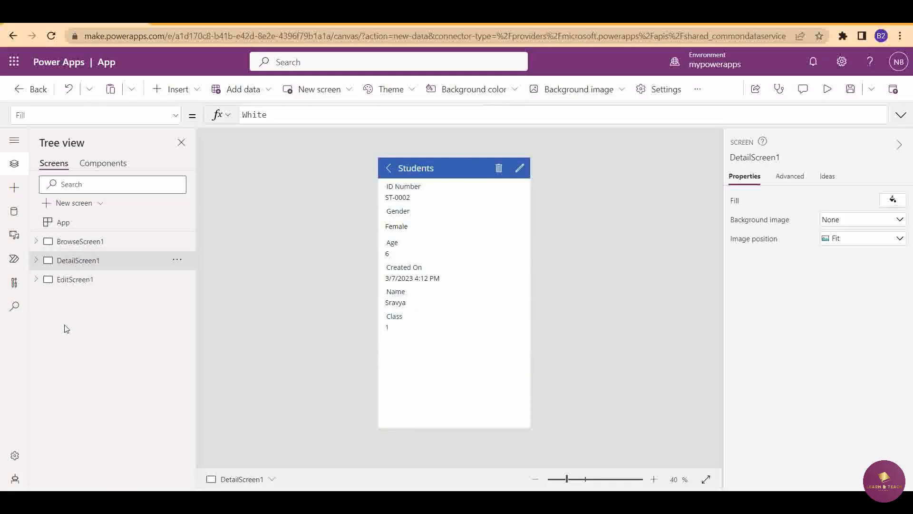
click(66, 282)
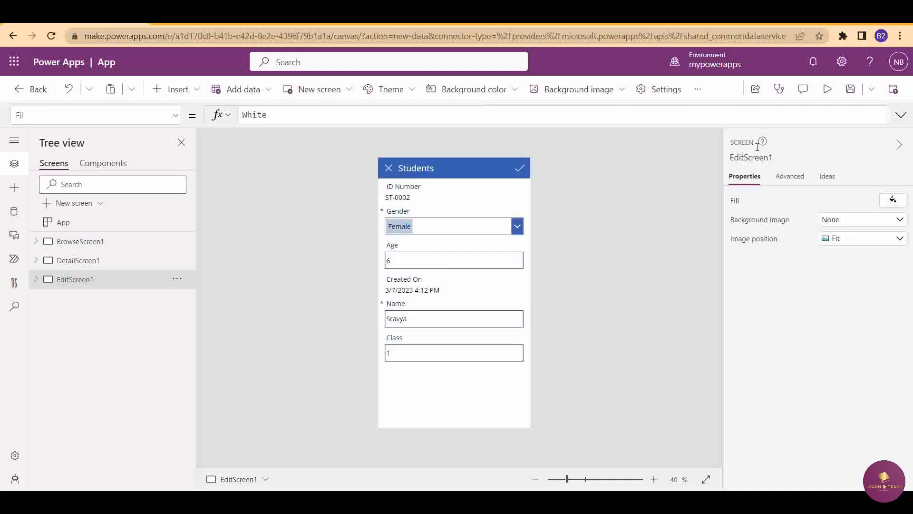
Step: Preview the app briefly, then return to BrowseScreen1 in the editor
click(827, 90)
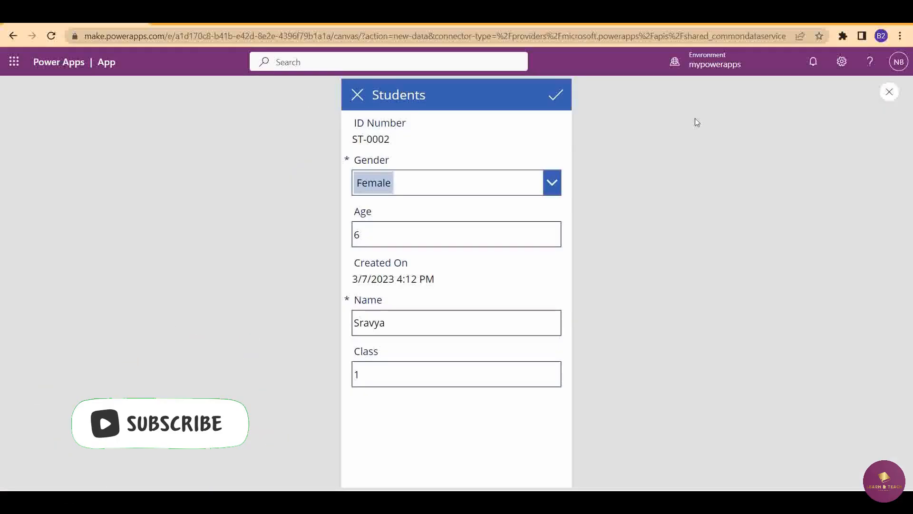
click(889, 92)
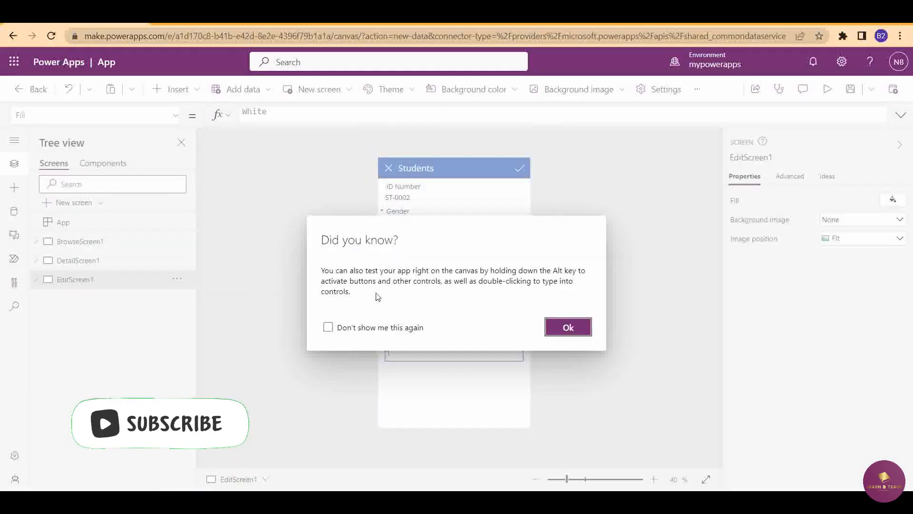
click(555, 333)
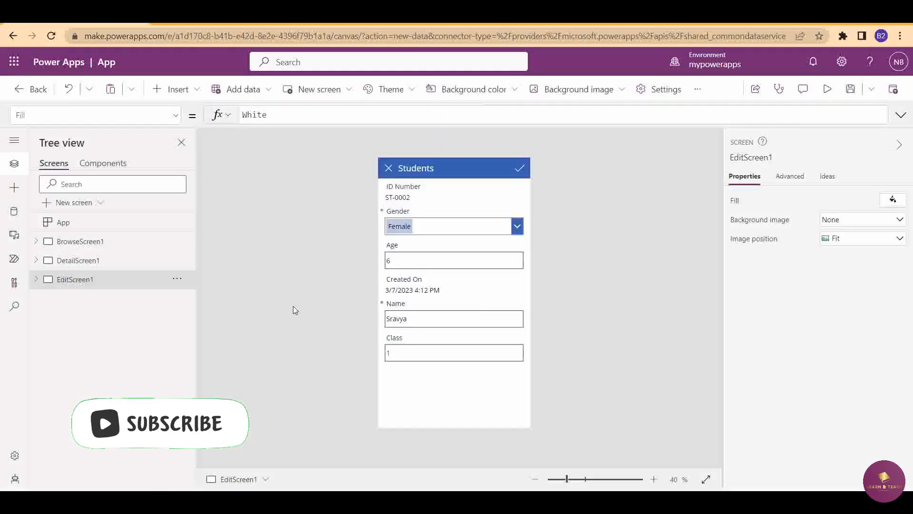
click(73, 243)
Step: Run the app preview from the browse screen and open a student's detail record
click(827, 89)
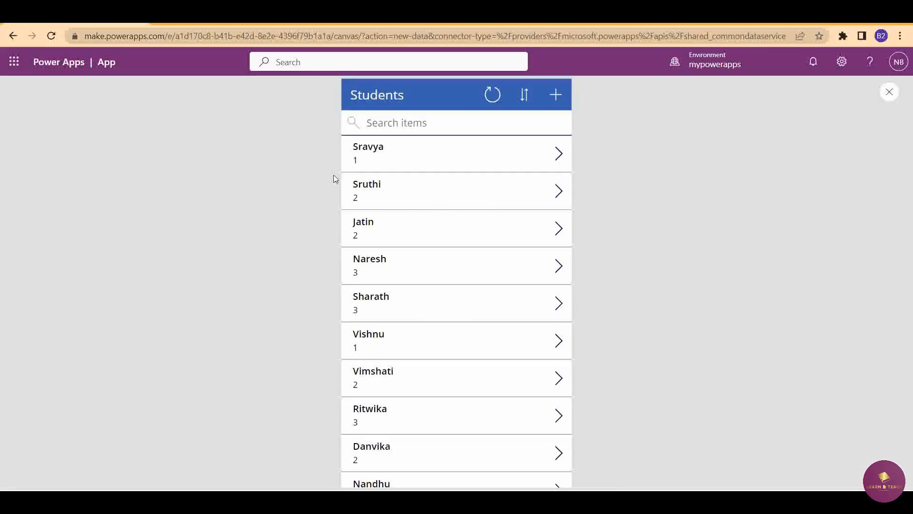
scroll(469, 379, down, 3)
scroll(470, 383, down, 2)
scroll(473, 386, up, 5)
click(560, 193)
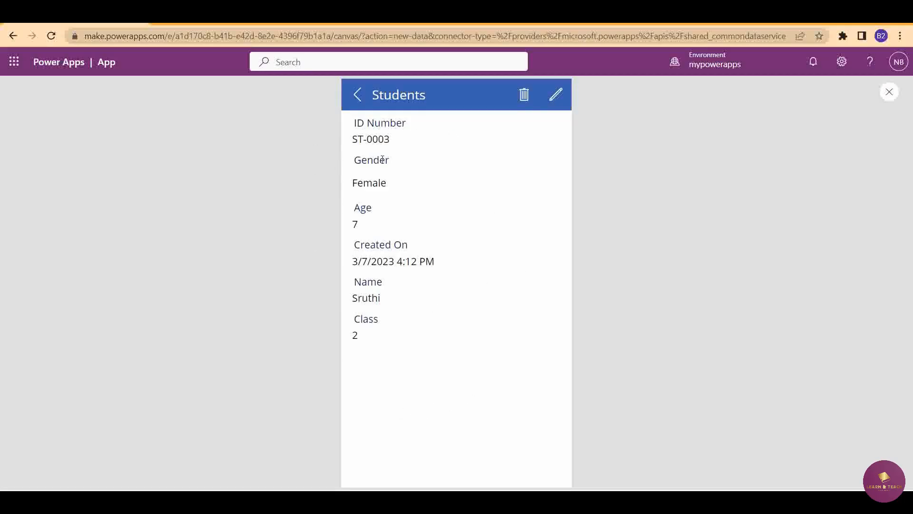
drag(382, 300, 351, 300)
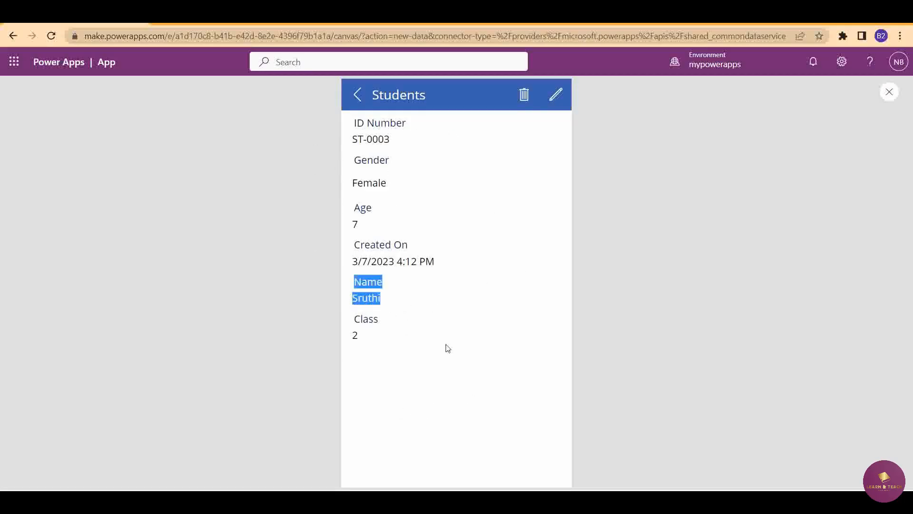
click(465, 339)
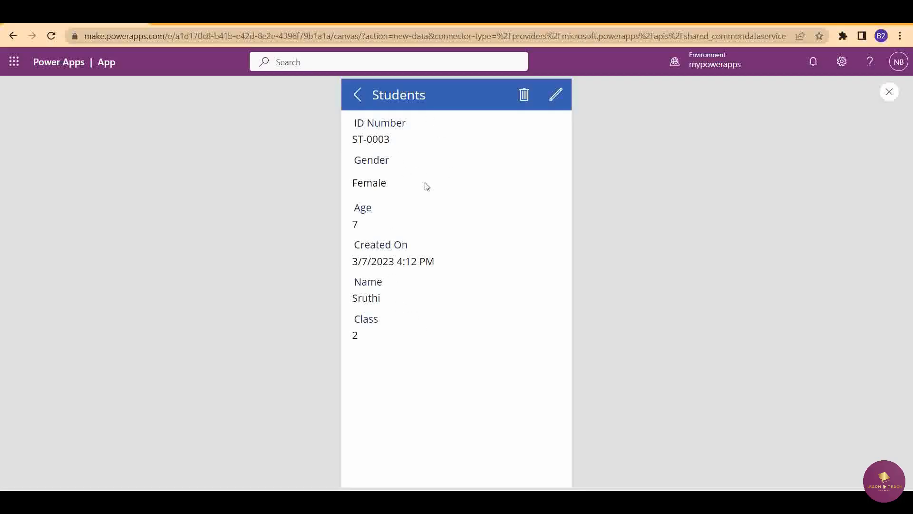
Step: Edit the student's record, changing Age from 7 to 6, and save it
click(557, 96)
click(388, 232)
double_click(388, 232)
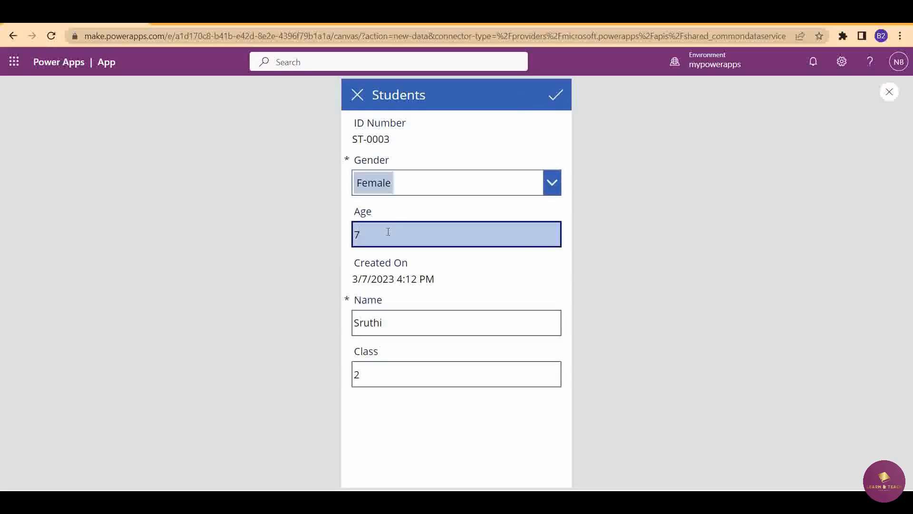
text(6)
click(362, 374)
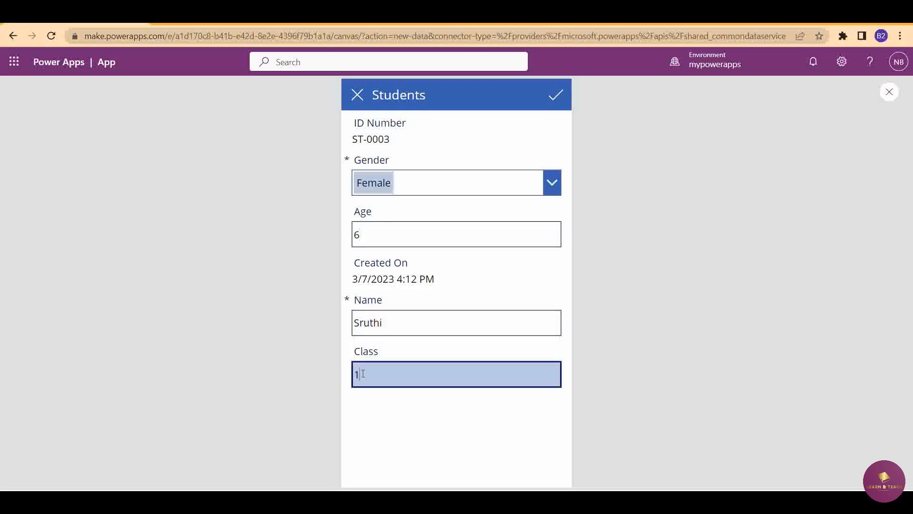
click(558, 102)
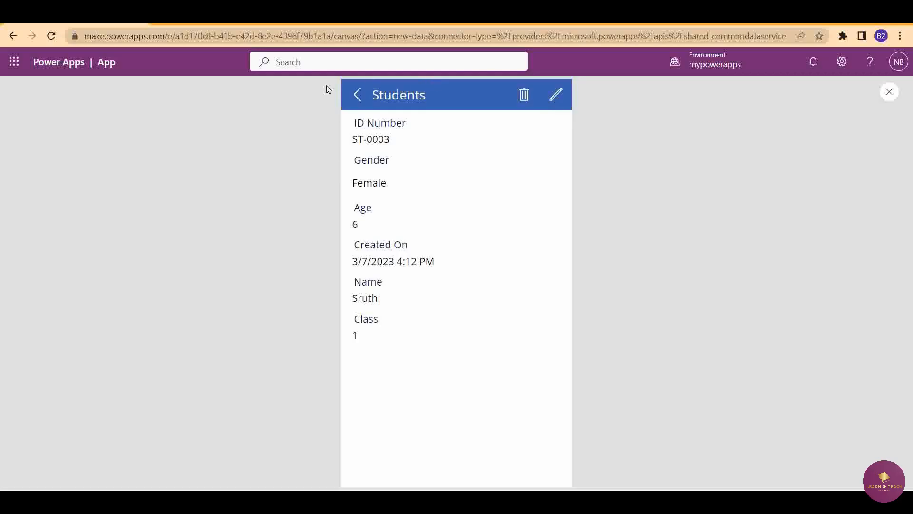
Step: Reopen the edited record to verify the change, then exit the preview
click(357, 96)
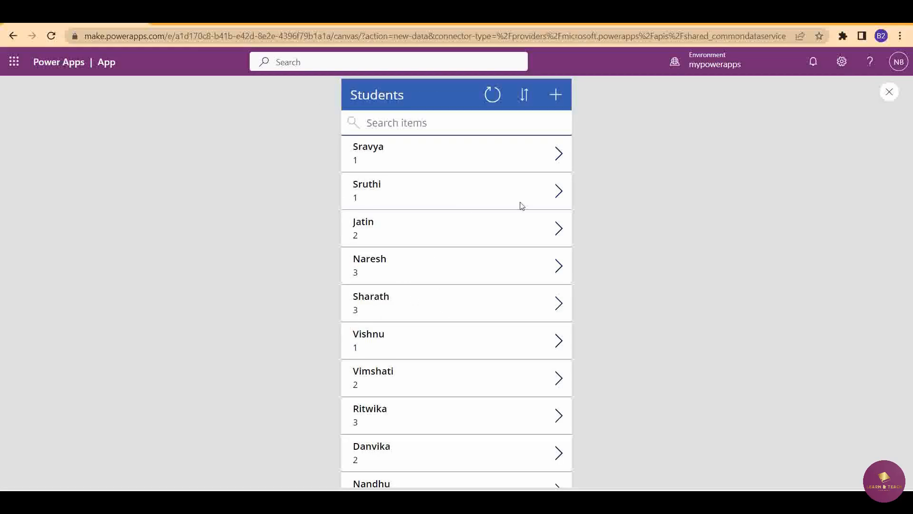
click(556, 198)
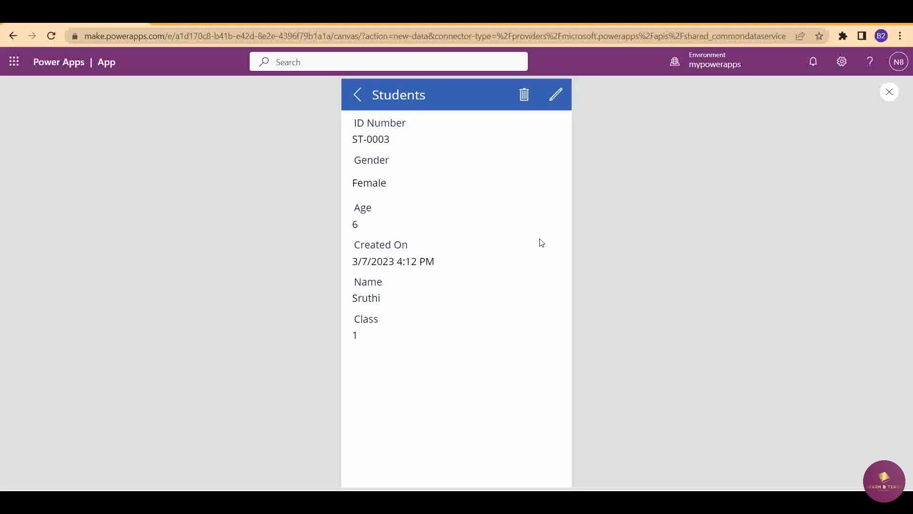
click(888, 93)
click(568, 328)
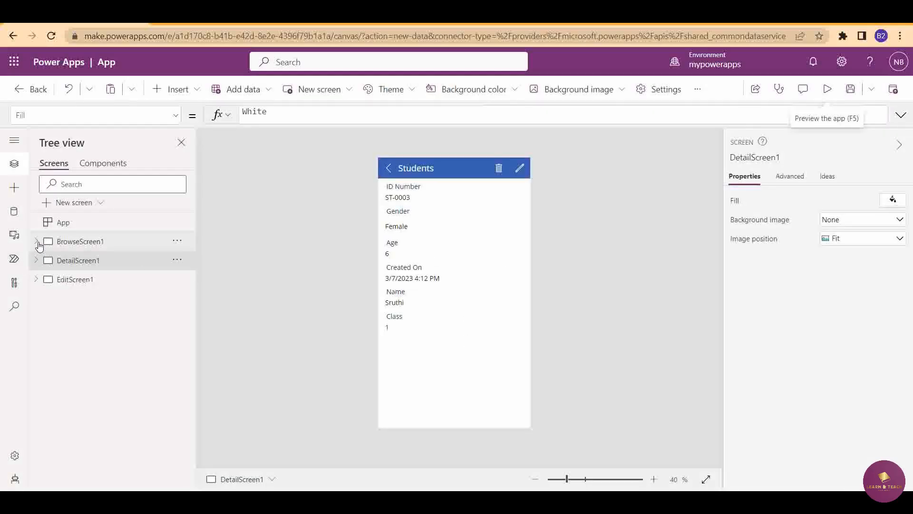
click(36, 241)
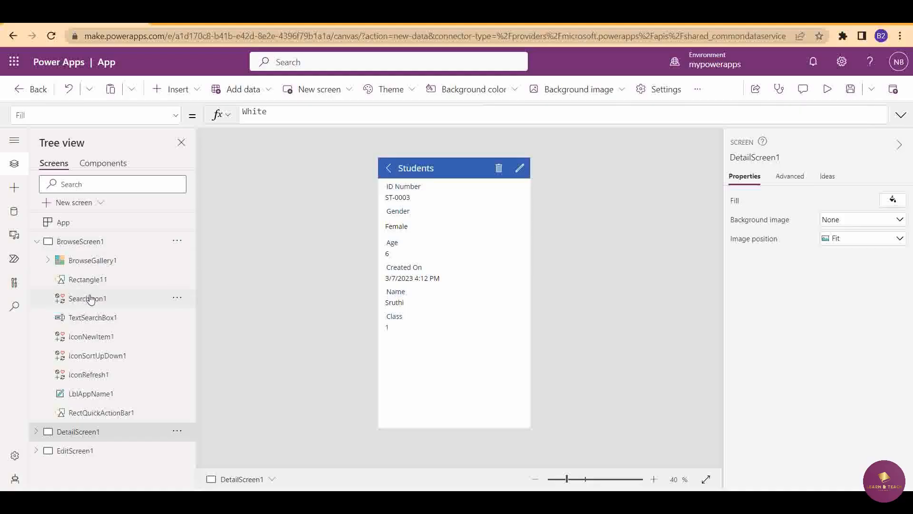
Step: Select BrowseGallery1 and inspect its Title1 name and Subtitle1 class labels
click(103, 242)
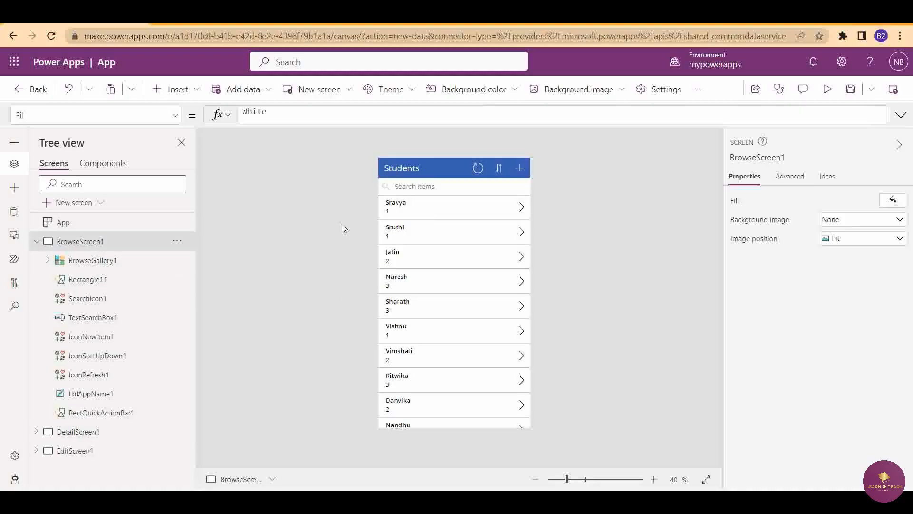
click(96, 264)
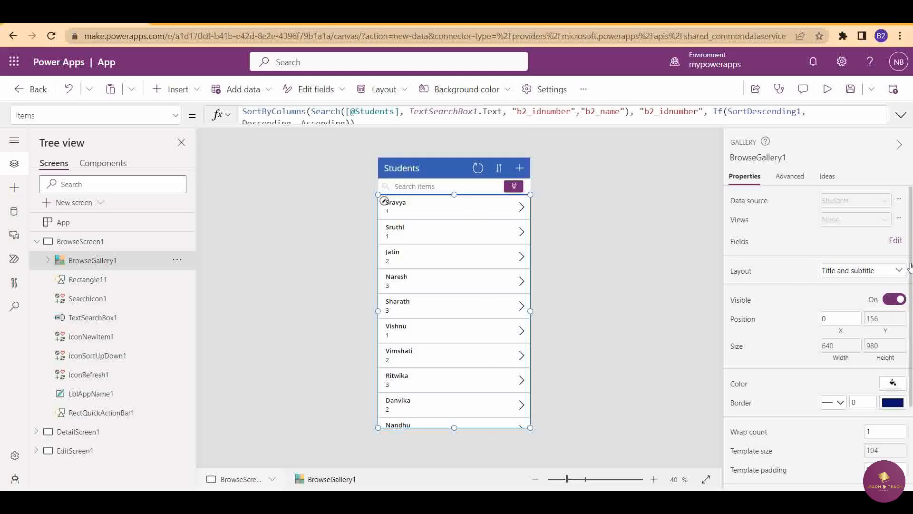
drag(911, 257, 912, 230)
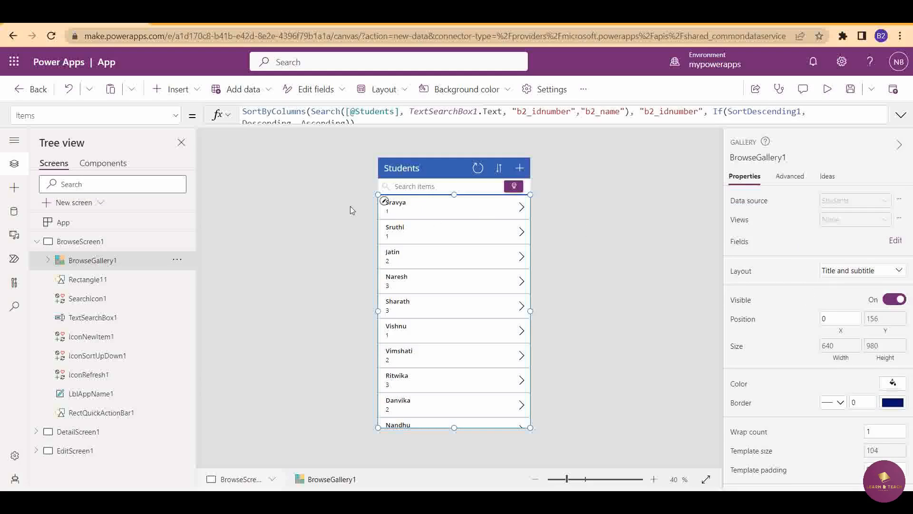
click(394, 204)
click(404, 212)
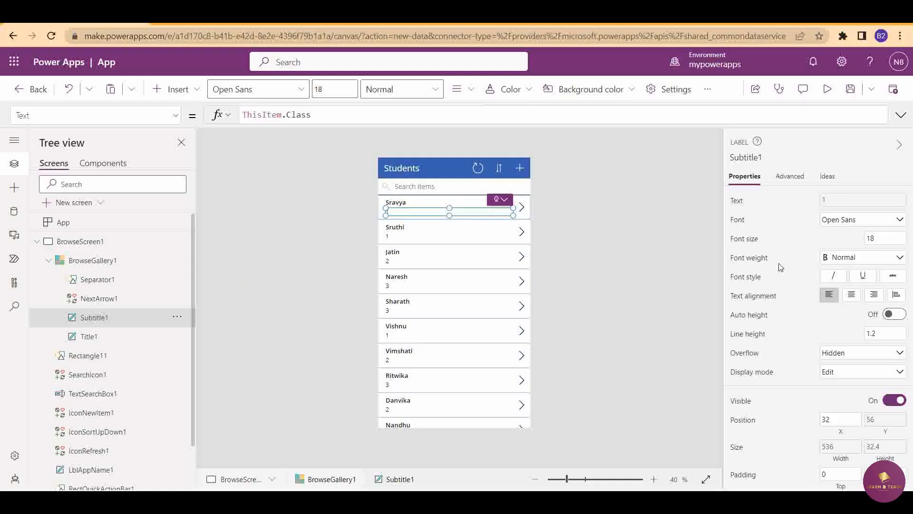
scroll(782, 316, down, 1)
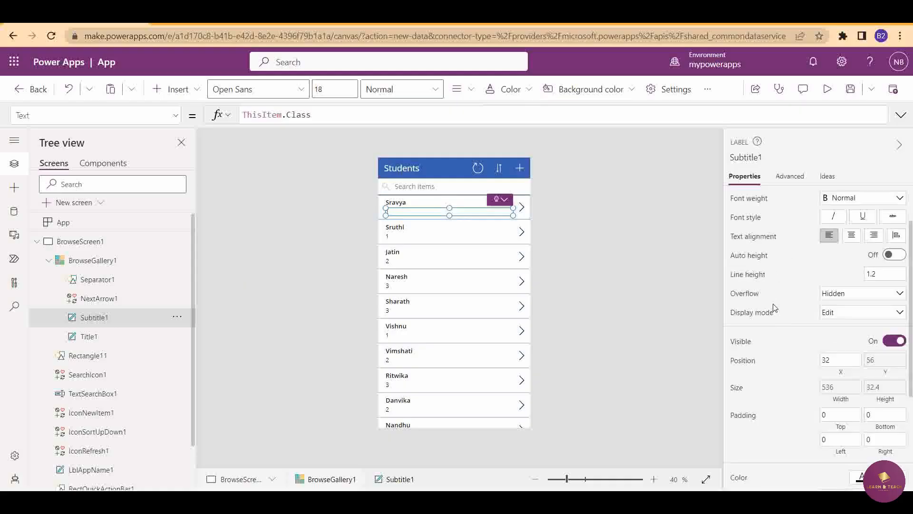
scroll(802, 328, down, 1)
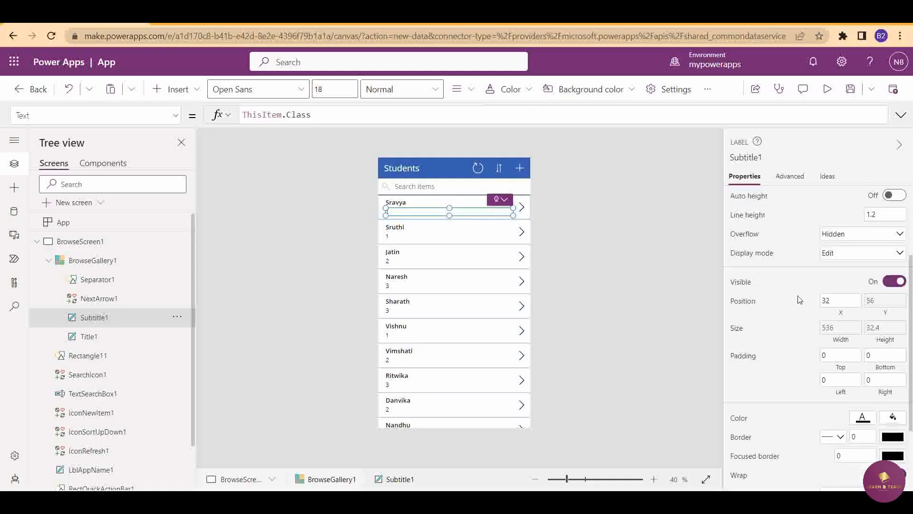
click(644, 240)
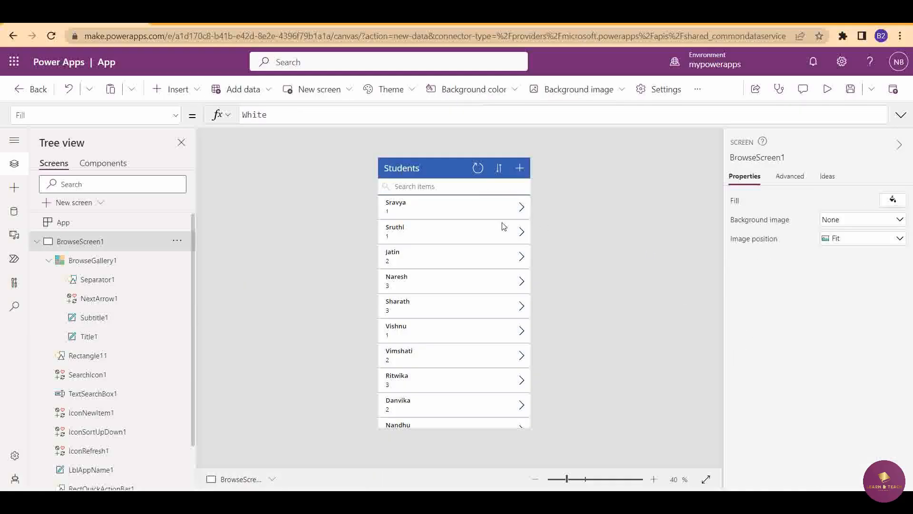
click(108, 268)
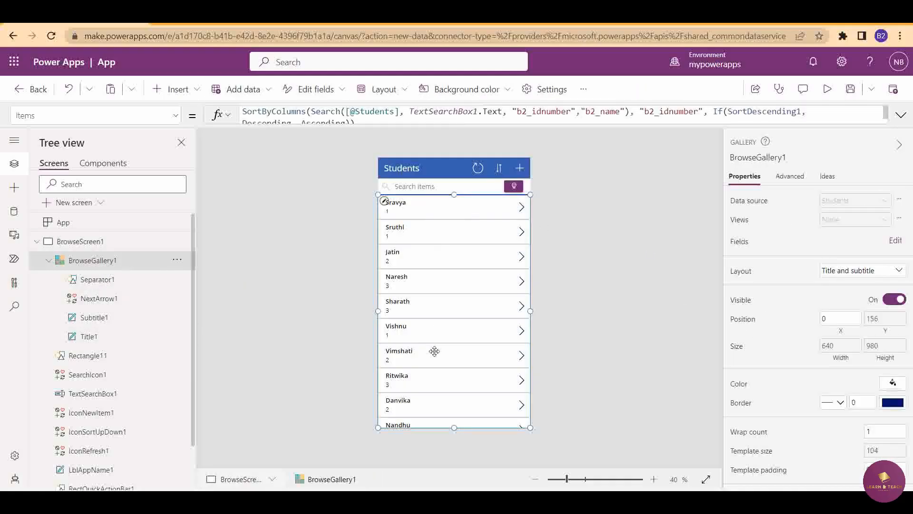
Step: Set the BrowseGallery1 background colour to the dark red theme swatch
click(507, 91)
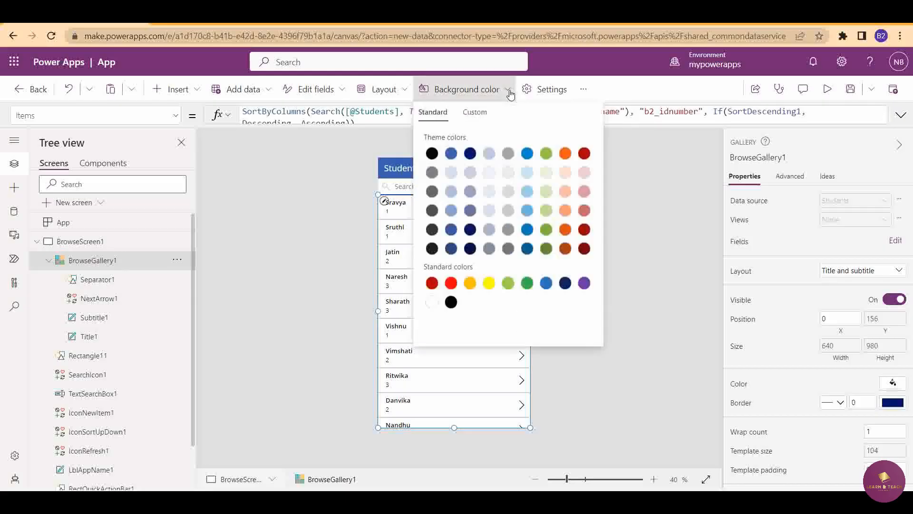
click(585, 153)
click(647, 395)
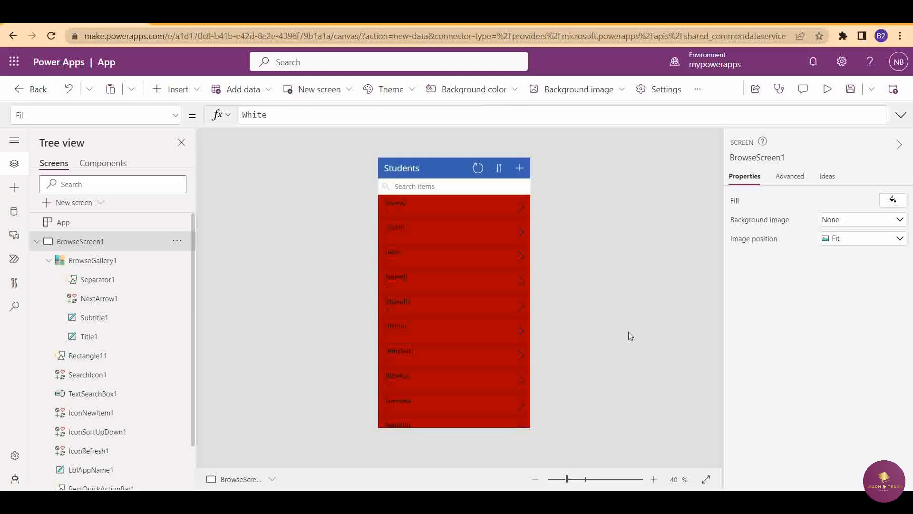
click(95, 263)
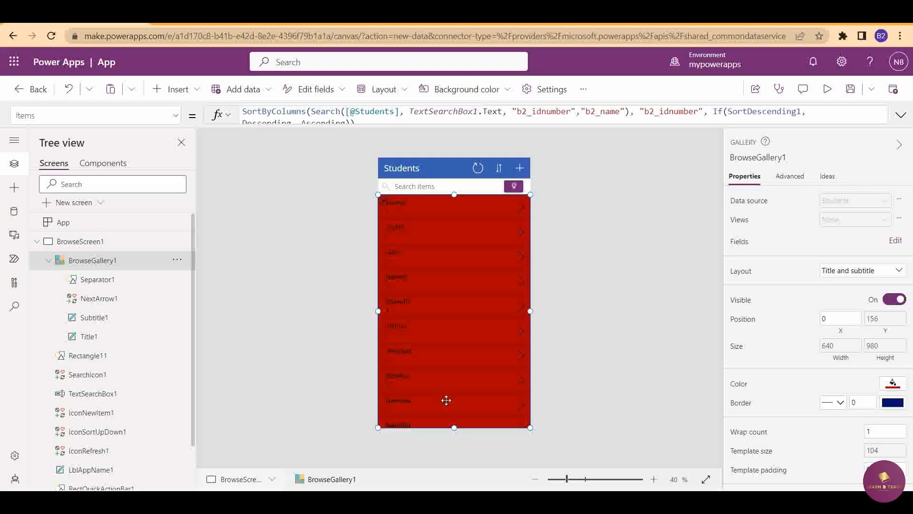
Step: Inspect the search icon, search box and add-new icon's NewForm/Navigate OnSelect formula
click(625, 306)
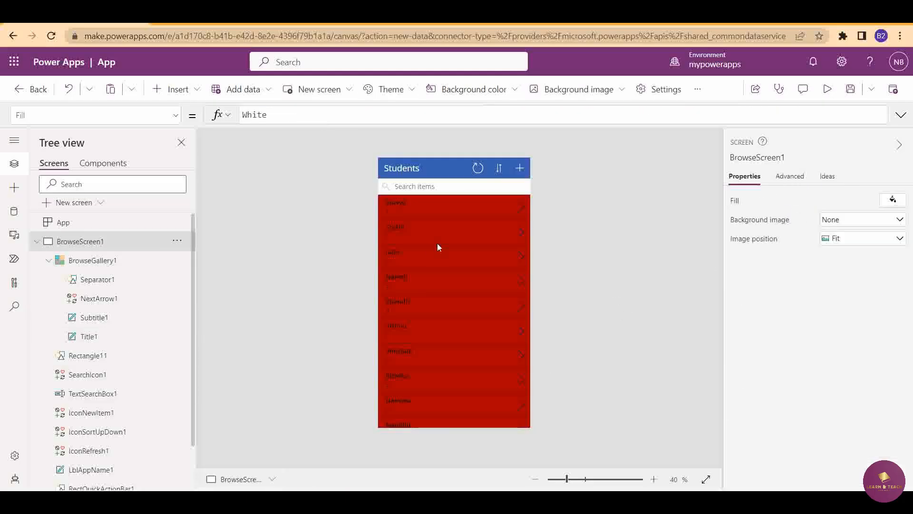
click(386, 188)
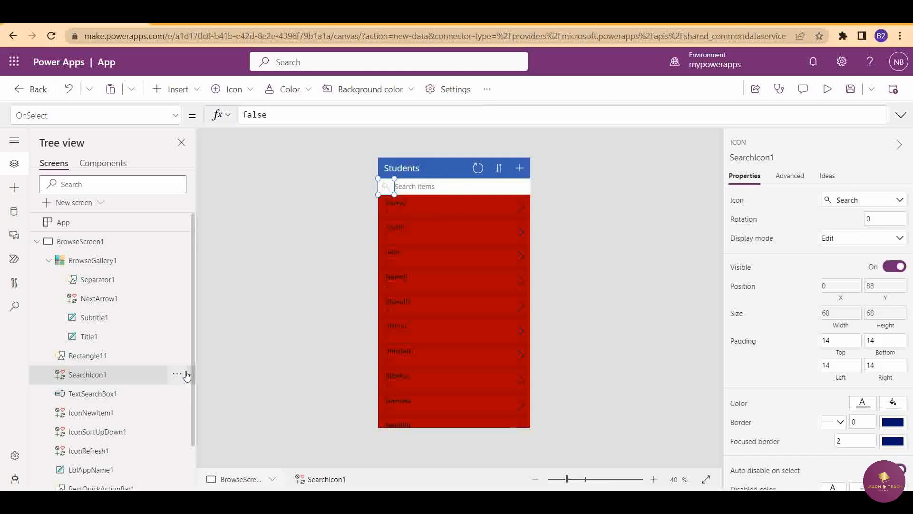
click(428, 189)
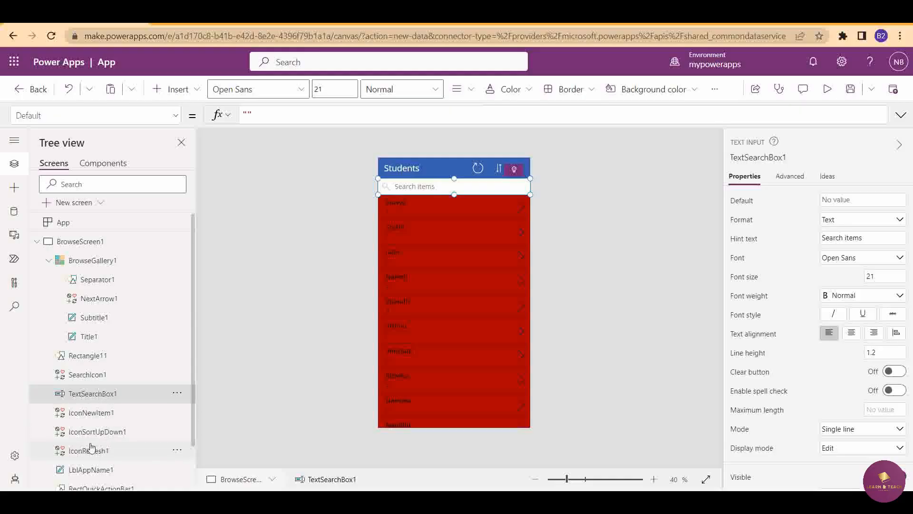
click(95, 415)
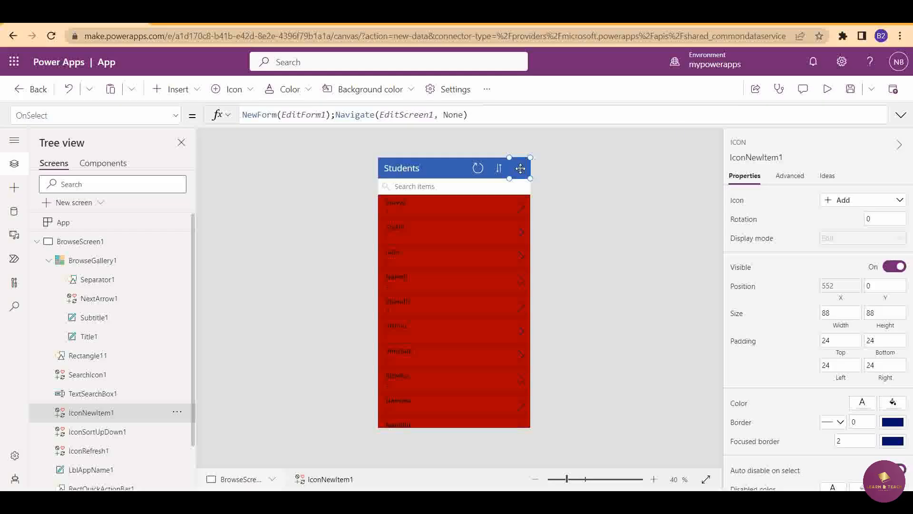
click(827, 89)
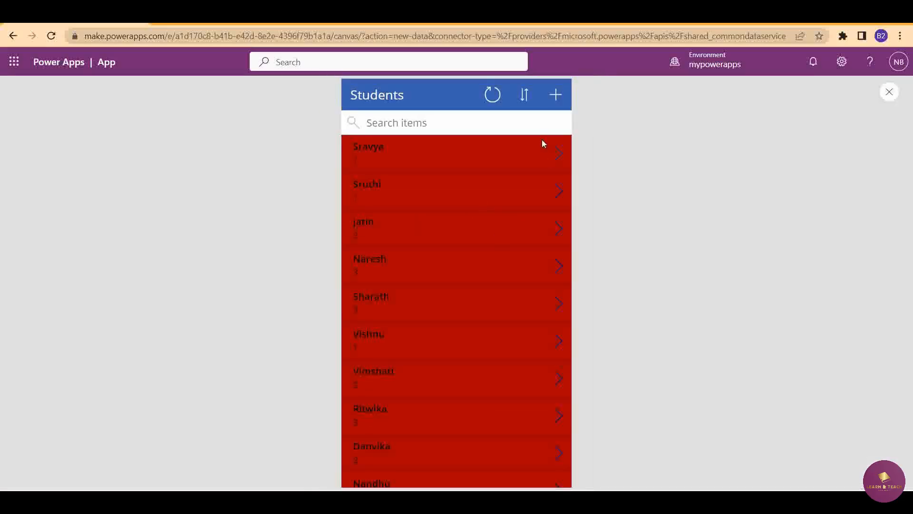
click(560, 95)
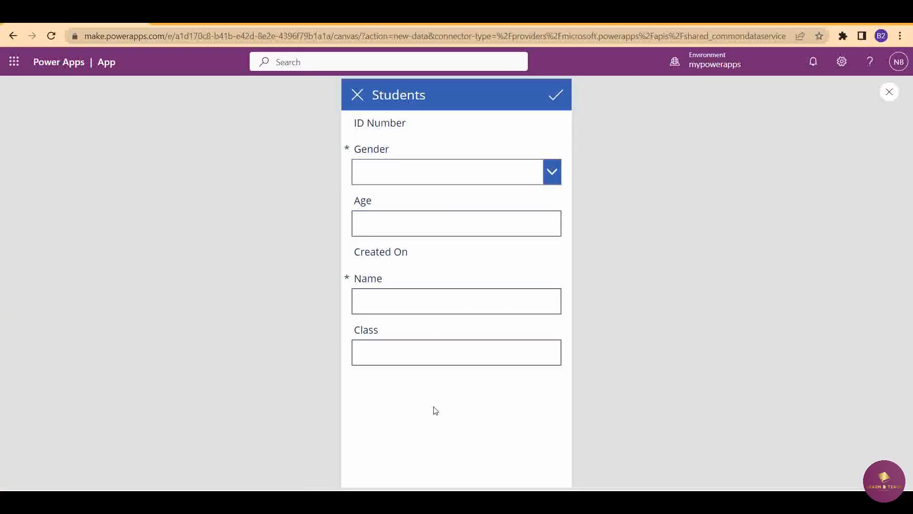
click(894, 96)
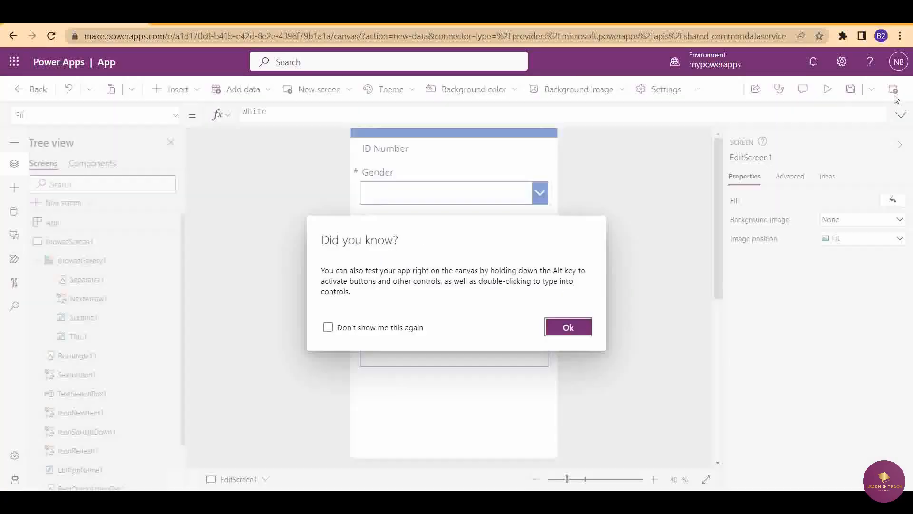
click(566, 327)
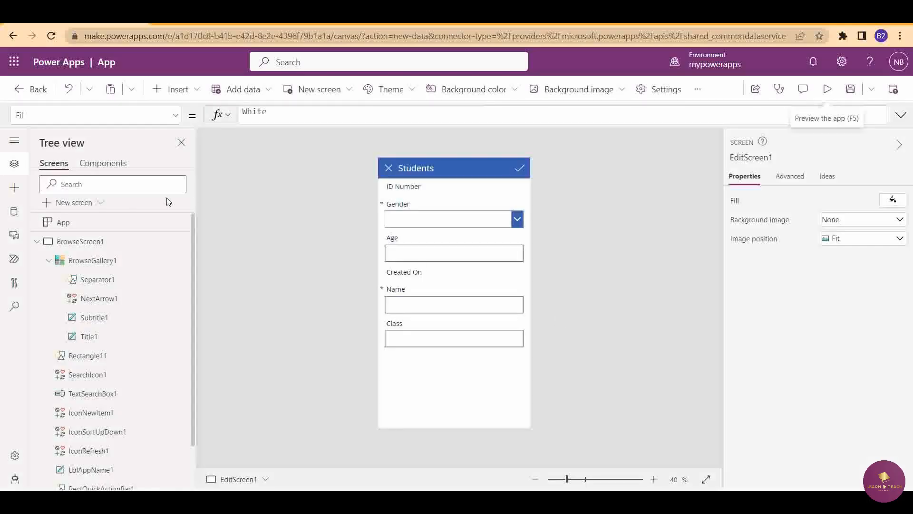
click(521, 172)
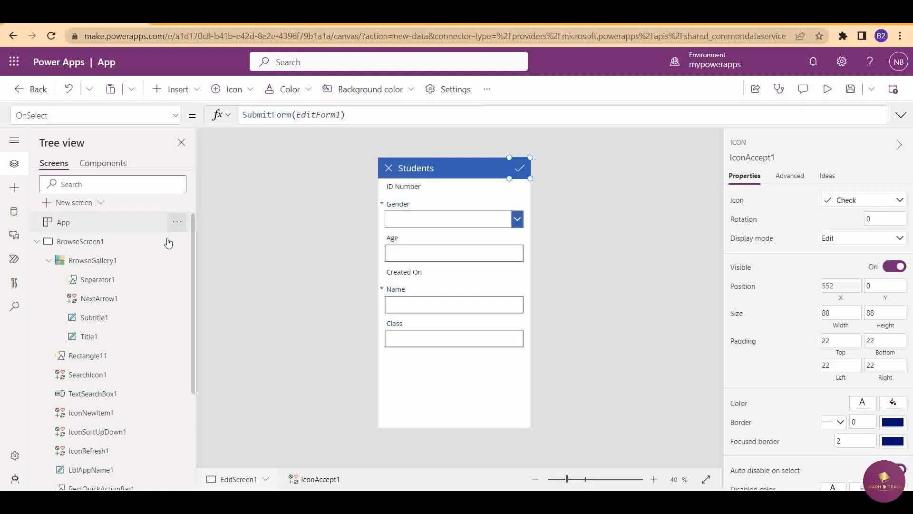
click(98, 242)
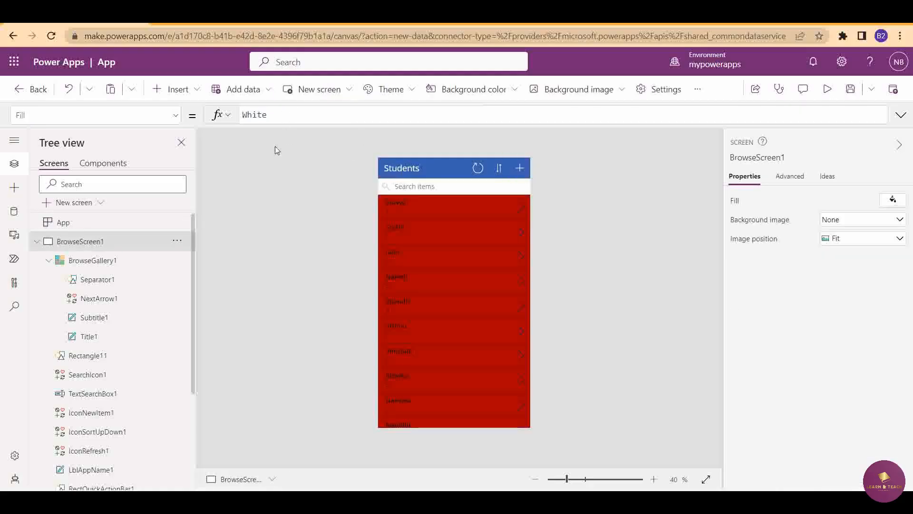
click(519, 167)
click(551, 114)
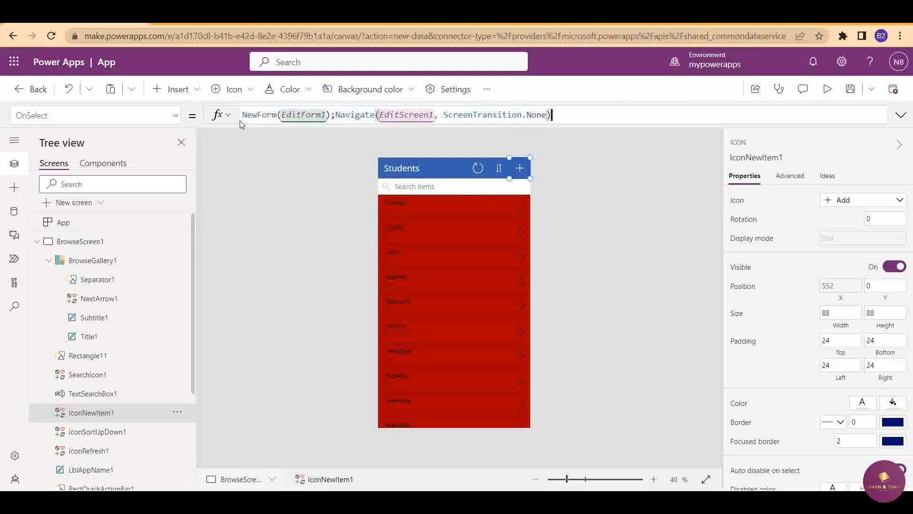
drag(240, 125, 229, 125)
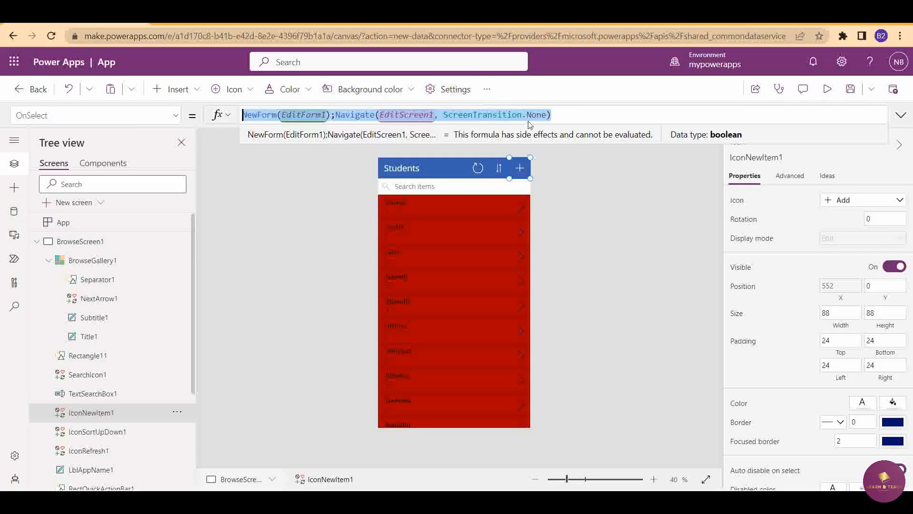
click(605, 114)
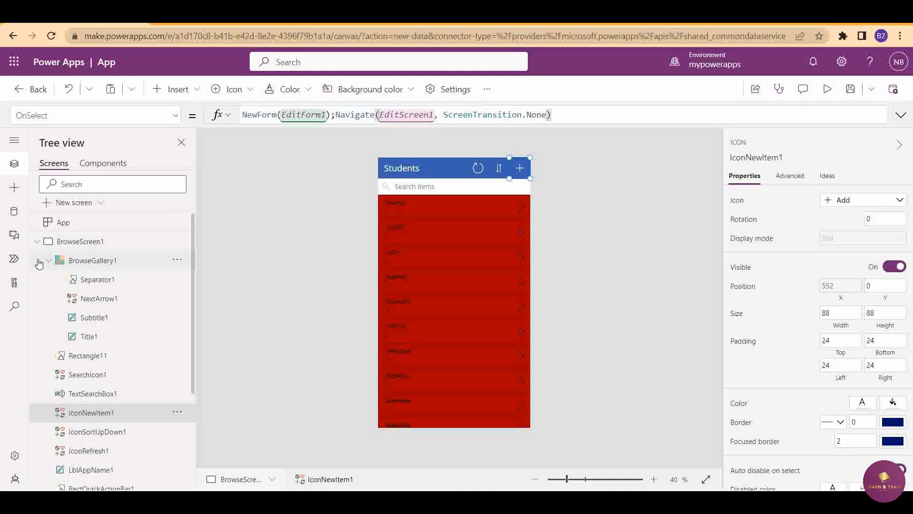
click(37, 242)
click(36, 280)
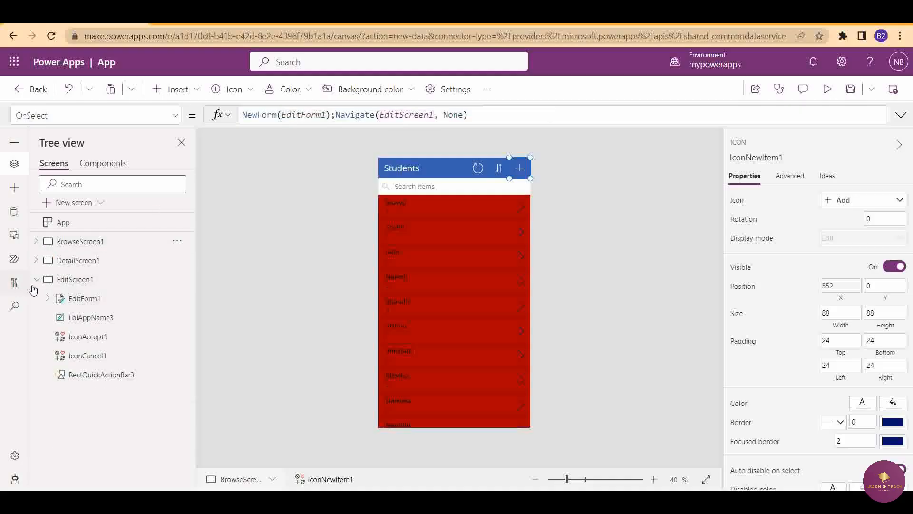
click(36, 282)
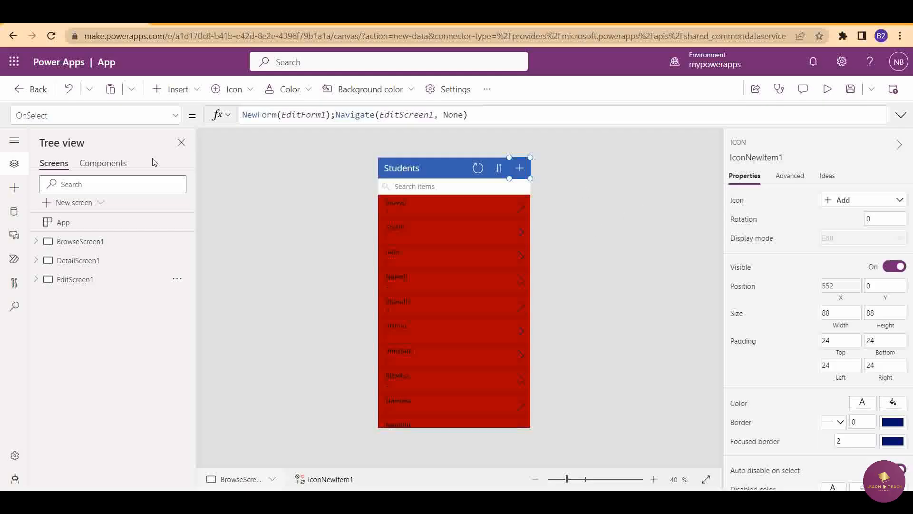
click(250, 295)
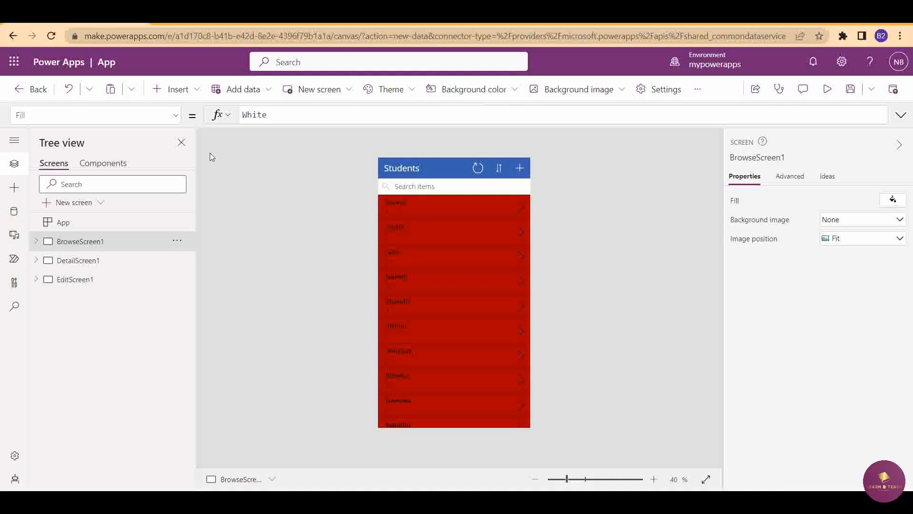
Step: Save the app under the name Student_App
click(850, 90)
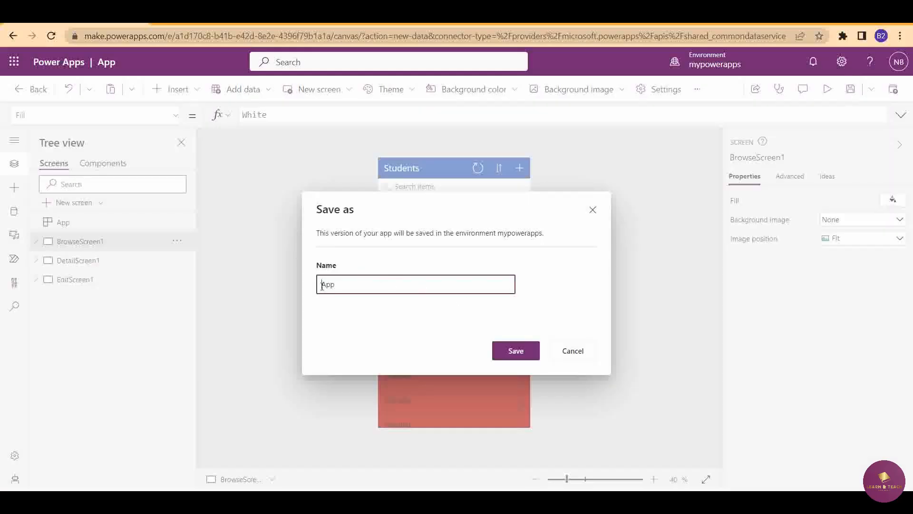
text(Student_)
click(516, 350)
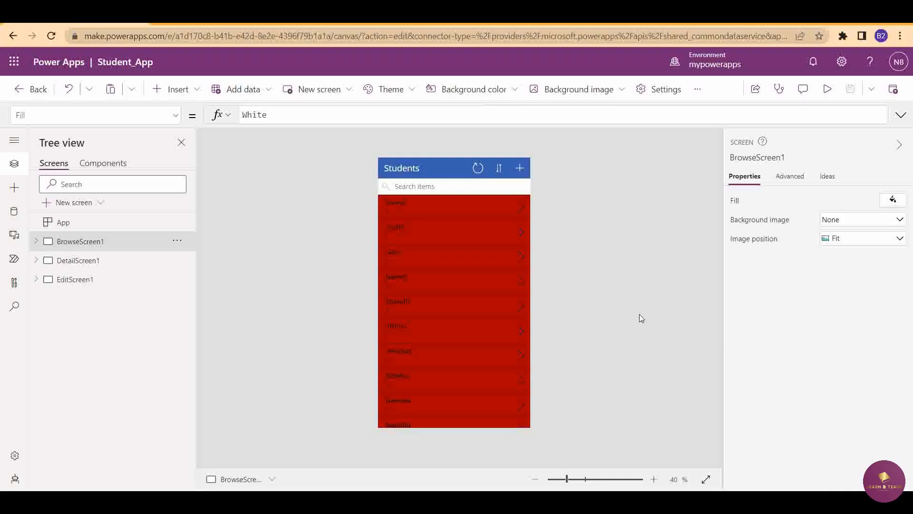
Step: Publish this version of Student_App and leave the editor
click(897, 93)
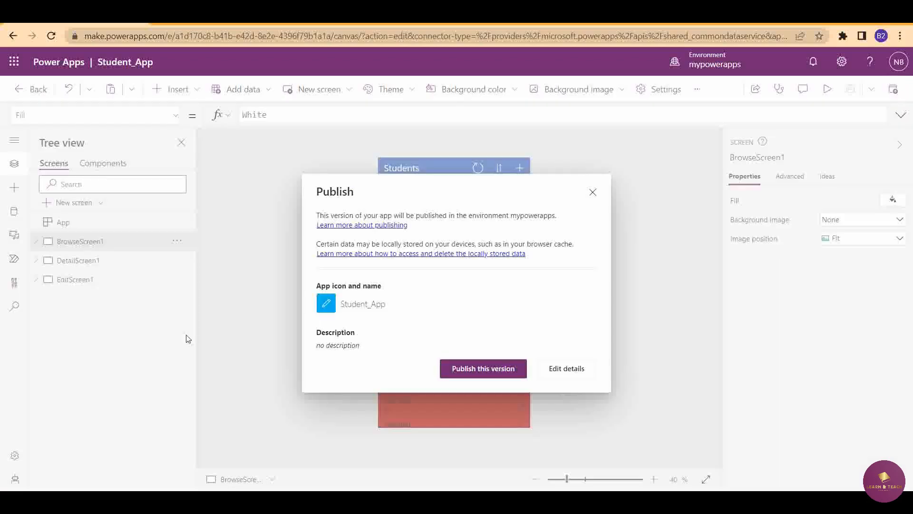
click(492, 373)
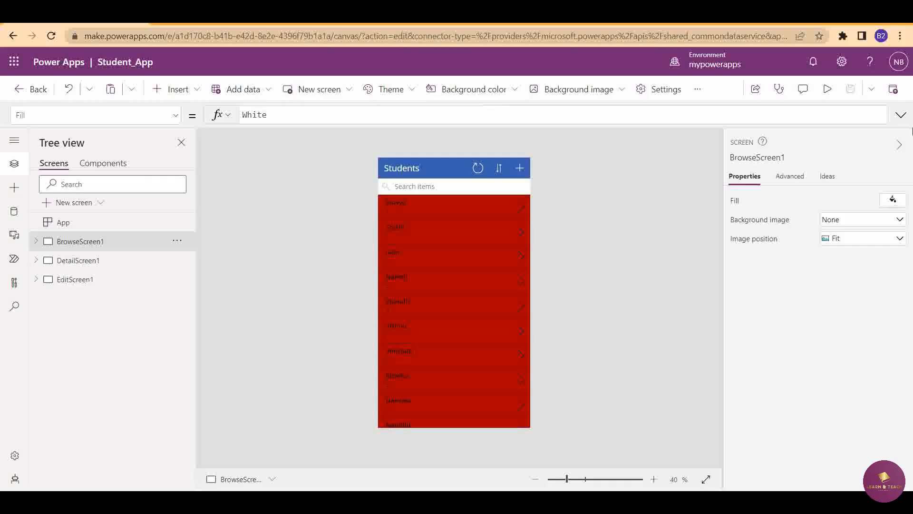
click(13, 93)
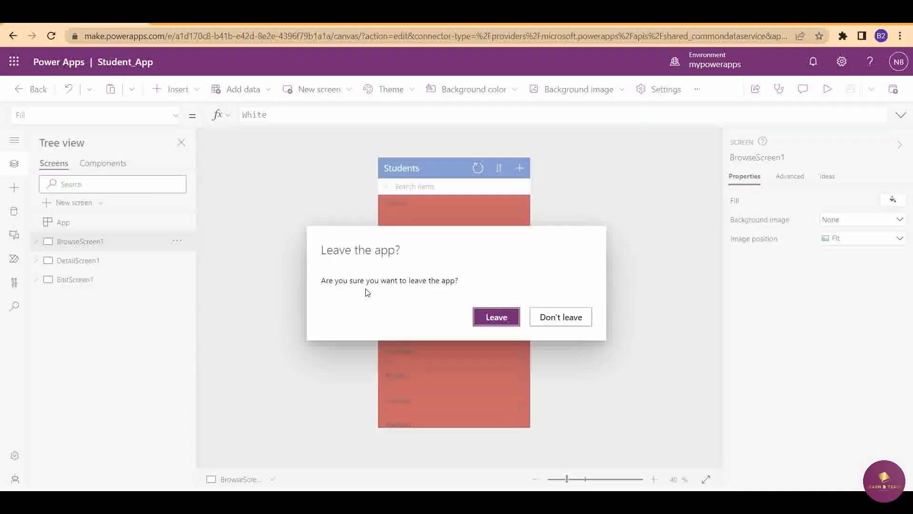
Step: Leave the editor and play Student_App from the Apps list
click(497, 318)
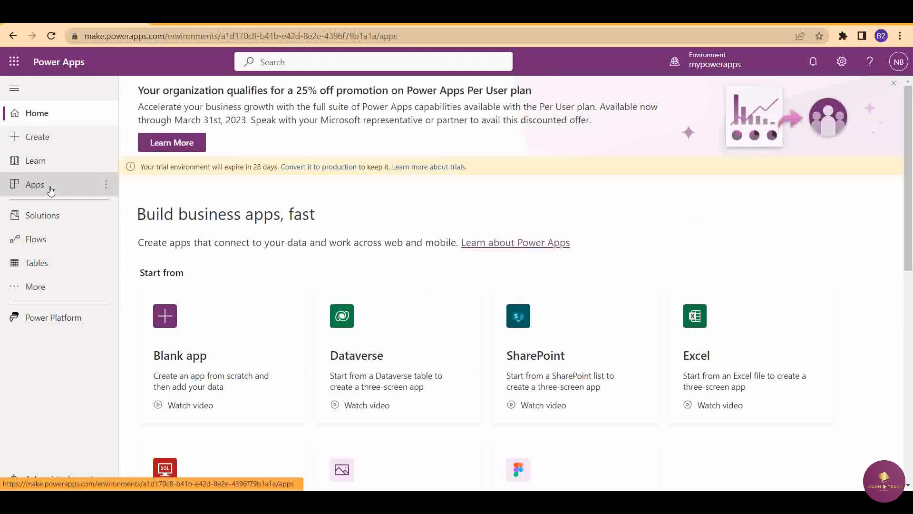
click(48, 188)
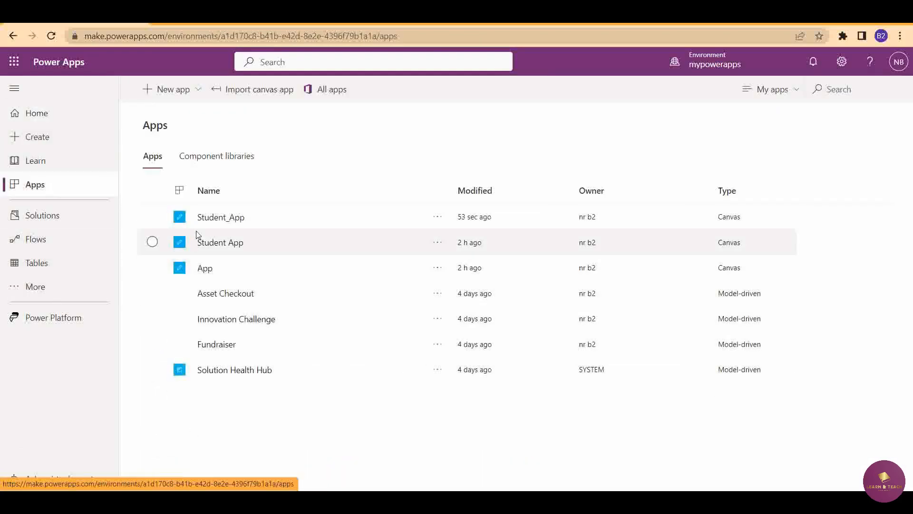
click(437, 218)
click(469, 268)
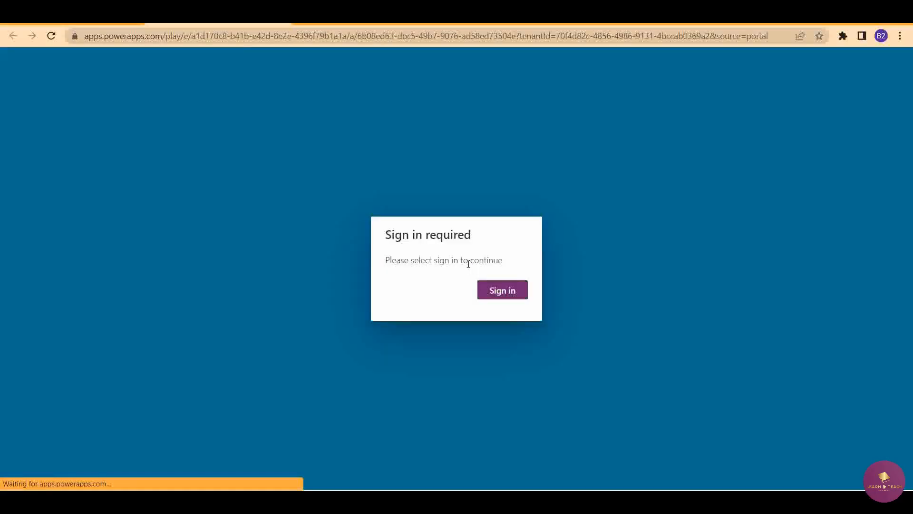
Step: Sign in with the account password and verify with the texted code
click(501, 292)
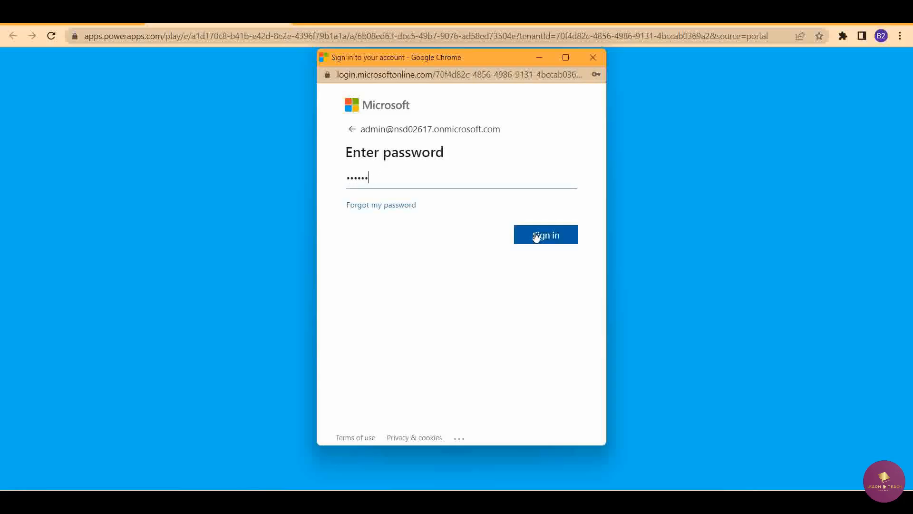
click(536, 235)
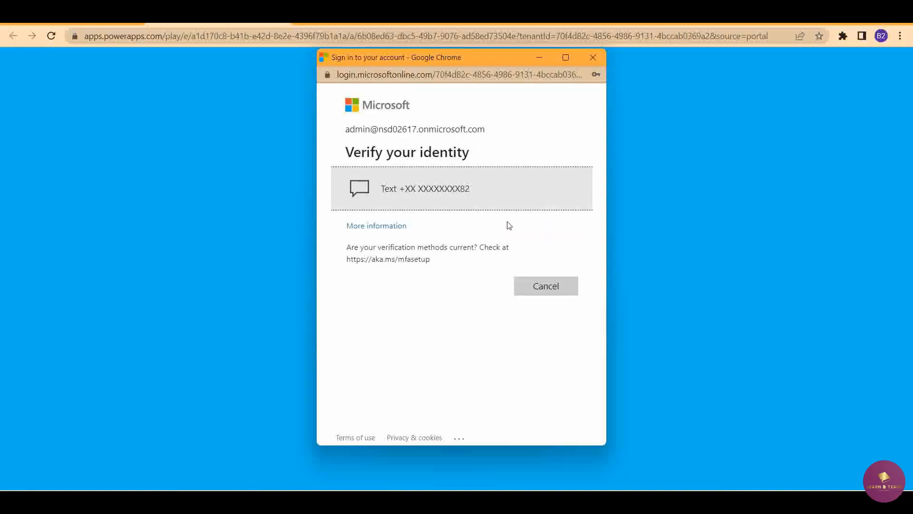
click(475, 199)
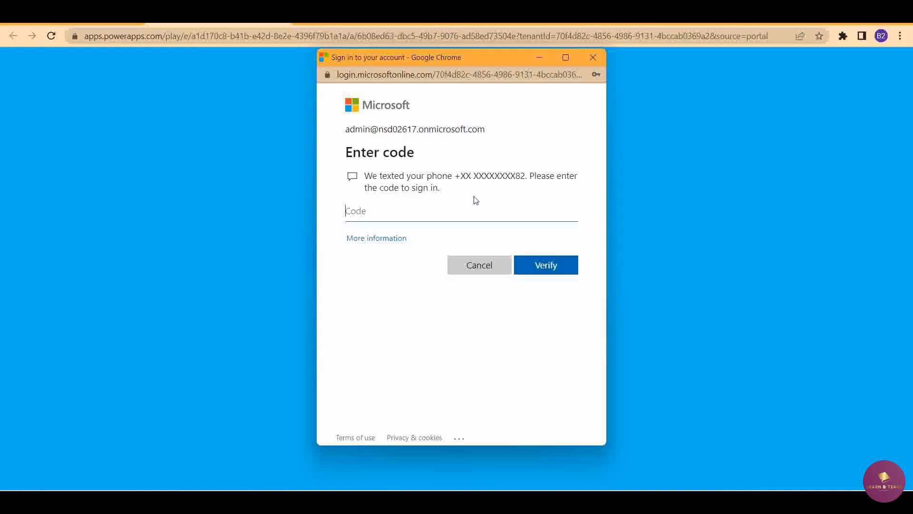
click(531, 263)
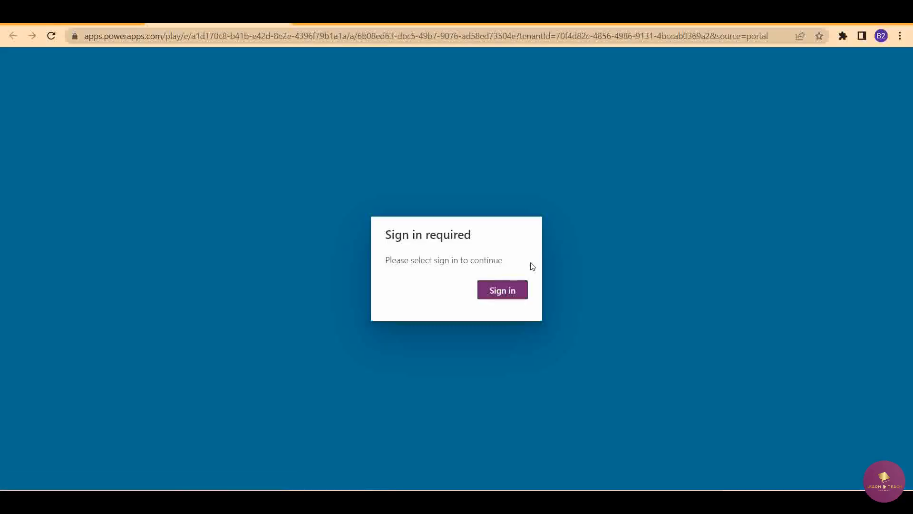
Step: Retry sign-in with the already signed-in account so the Students list loads, then close the blank popup
click(508, 290)
click(590, 56)
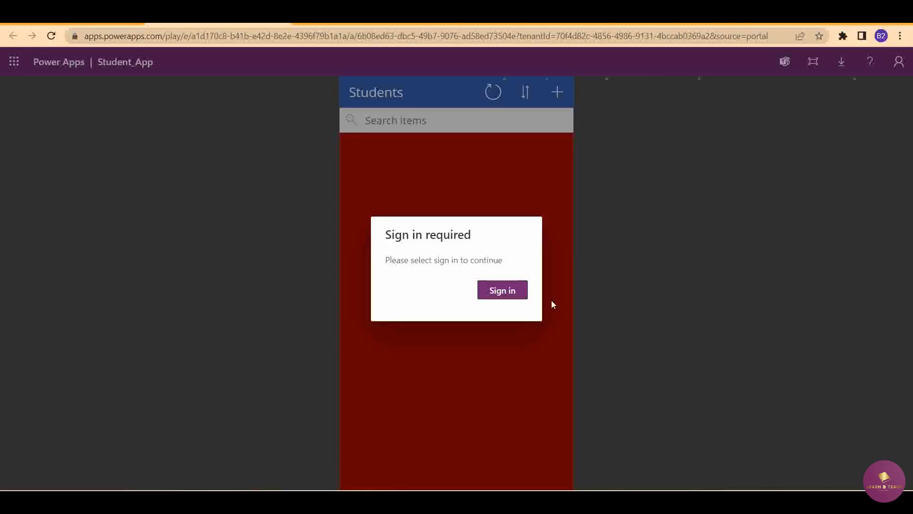
click(507, 291)
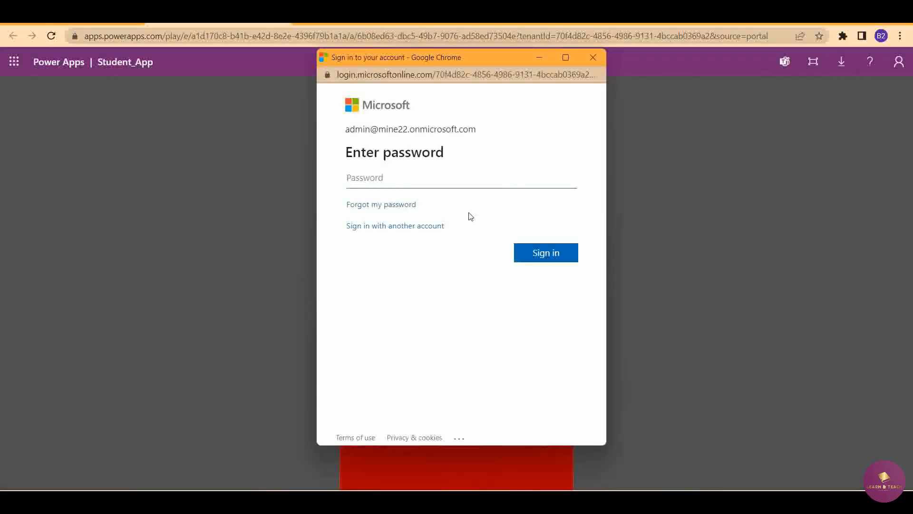
click(401, 226)
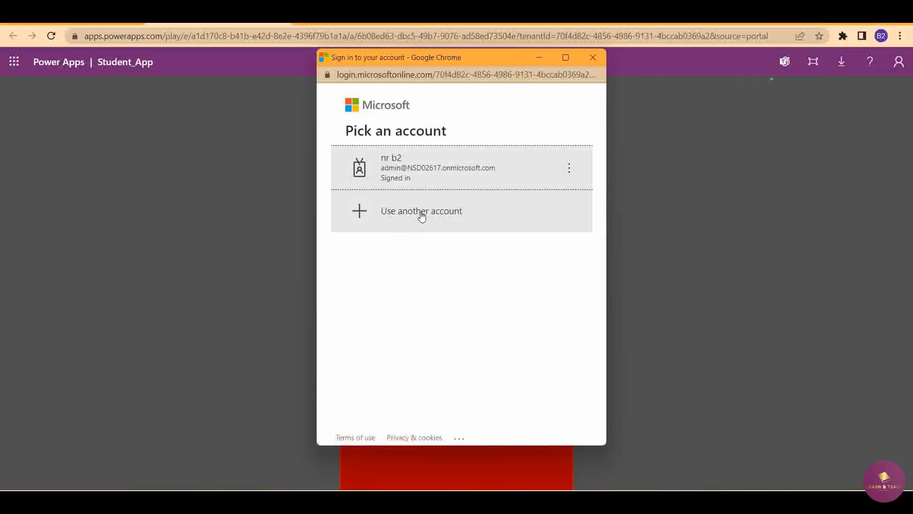
click(452, 181)
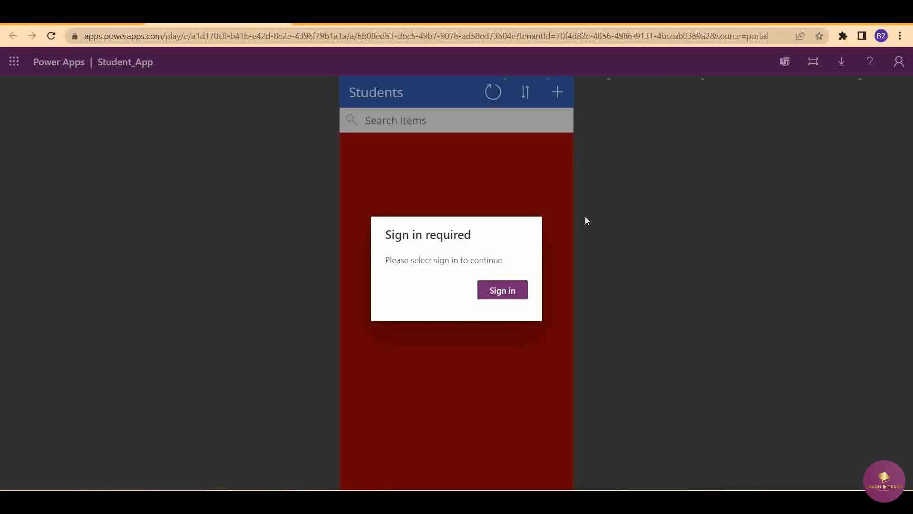
click(516, 289)
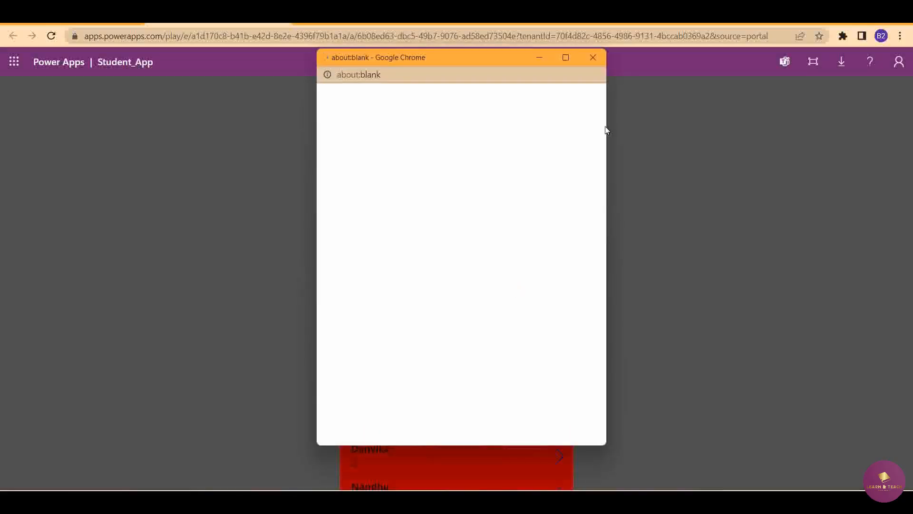
click(599, 60)
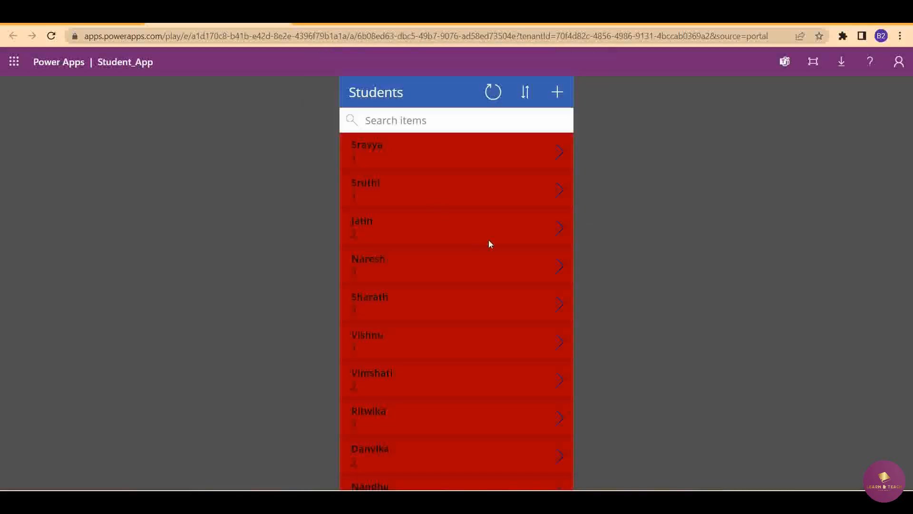
Step: Open the first student's details, try Edit, cancel, and return to the list
scroll(504, 251, down, 4)
scroll(502, 255, up, 4)
click(559, 154)
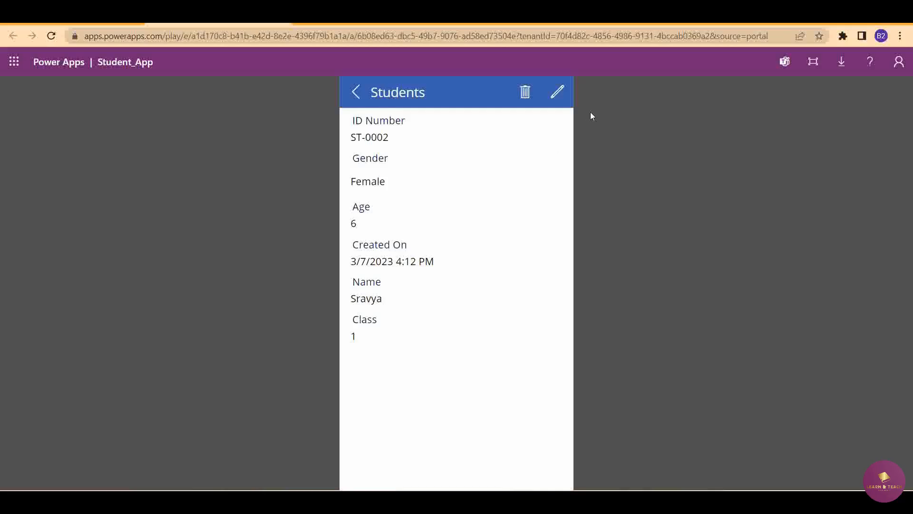
click(557, 91)
click(355, 95)
click(526, 94)
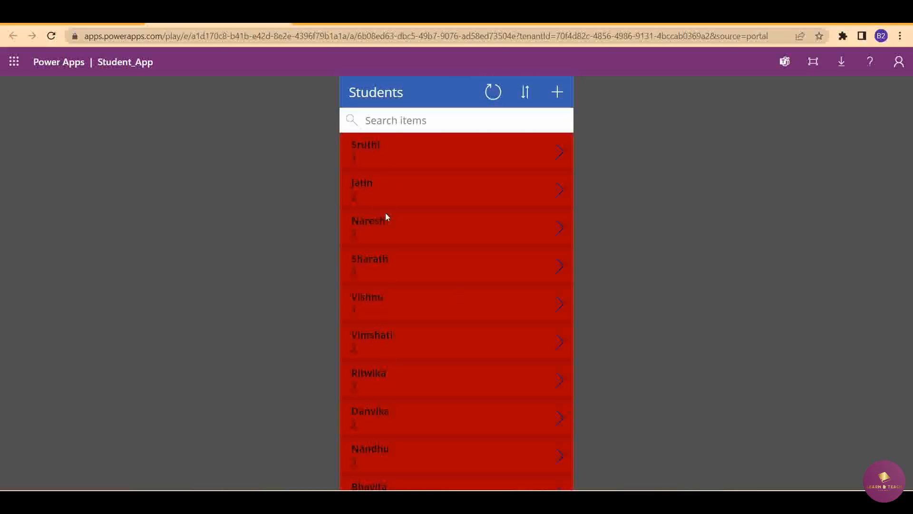
Step: Submit a new student with gender Female, age 7, class 2 and a student name
click(557, 92)
click(376, 170)
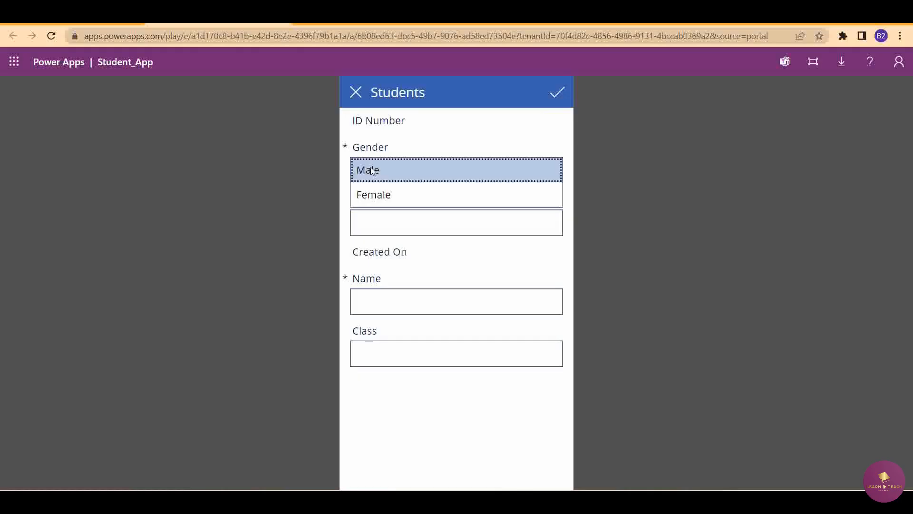
click(384, 194)
click(379, 222)
text(7)
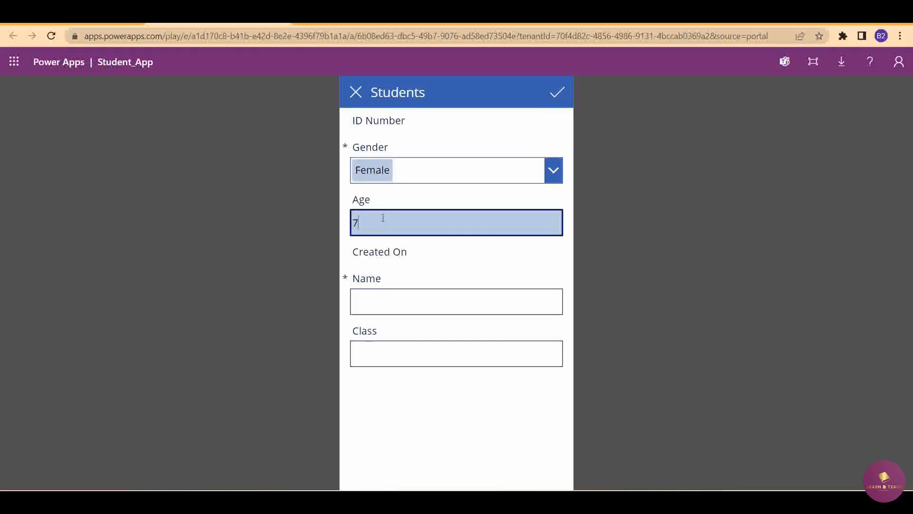
click(388, 348)
text(2)
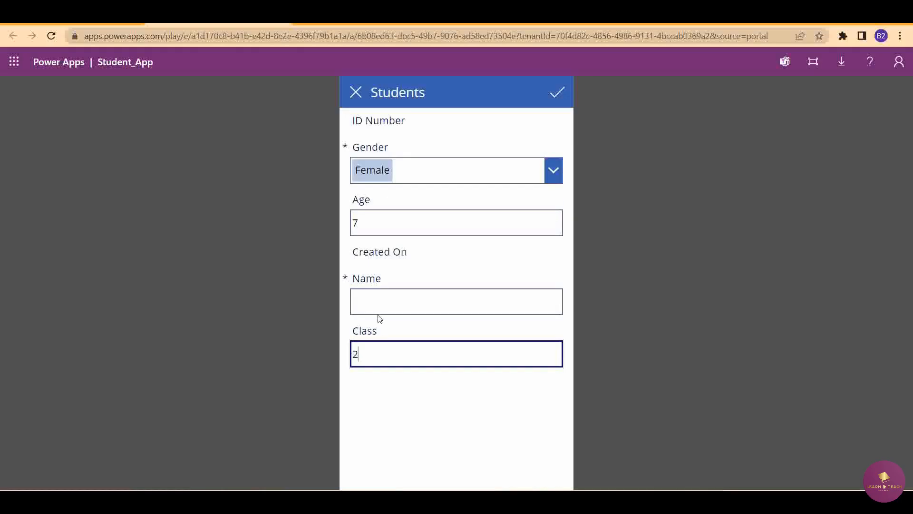
click(380, 308)
text(Sravya)
click(559, 94)
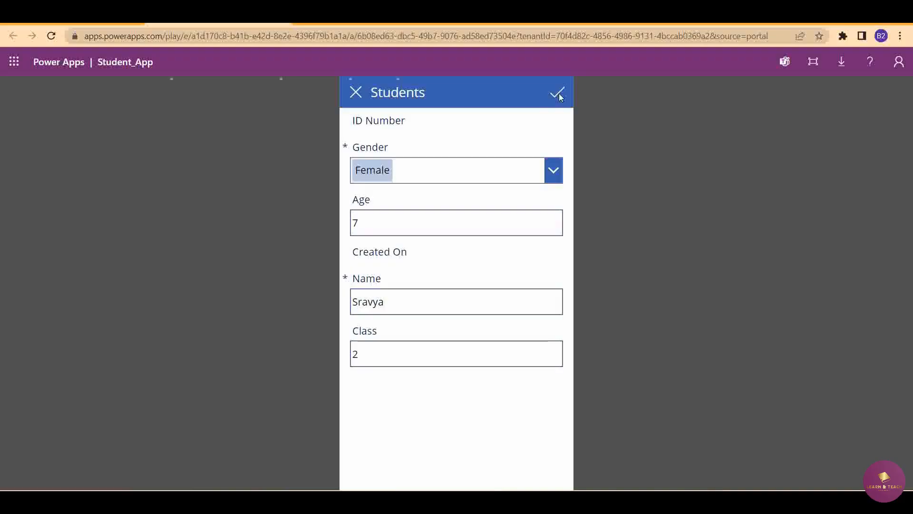